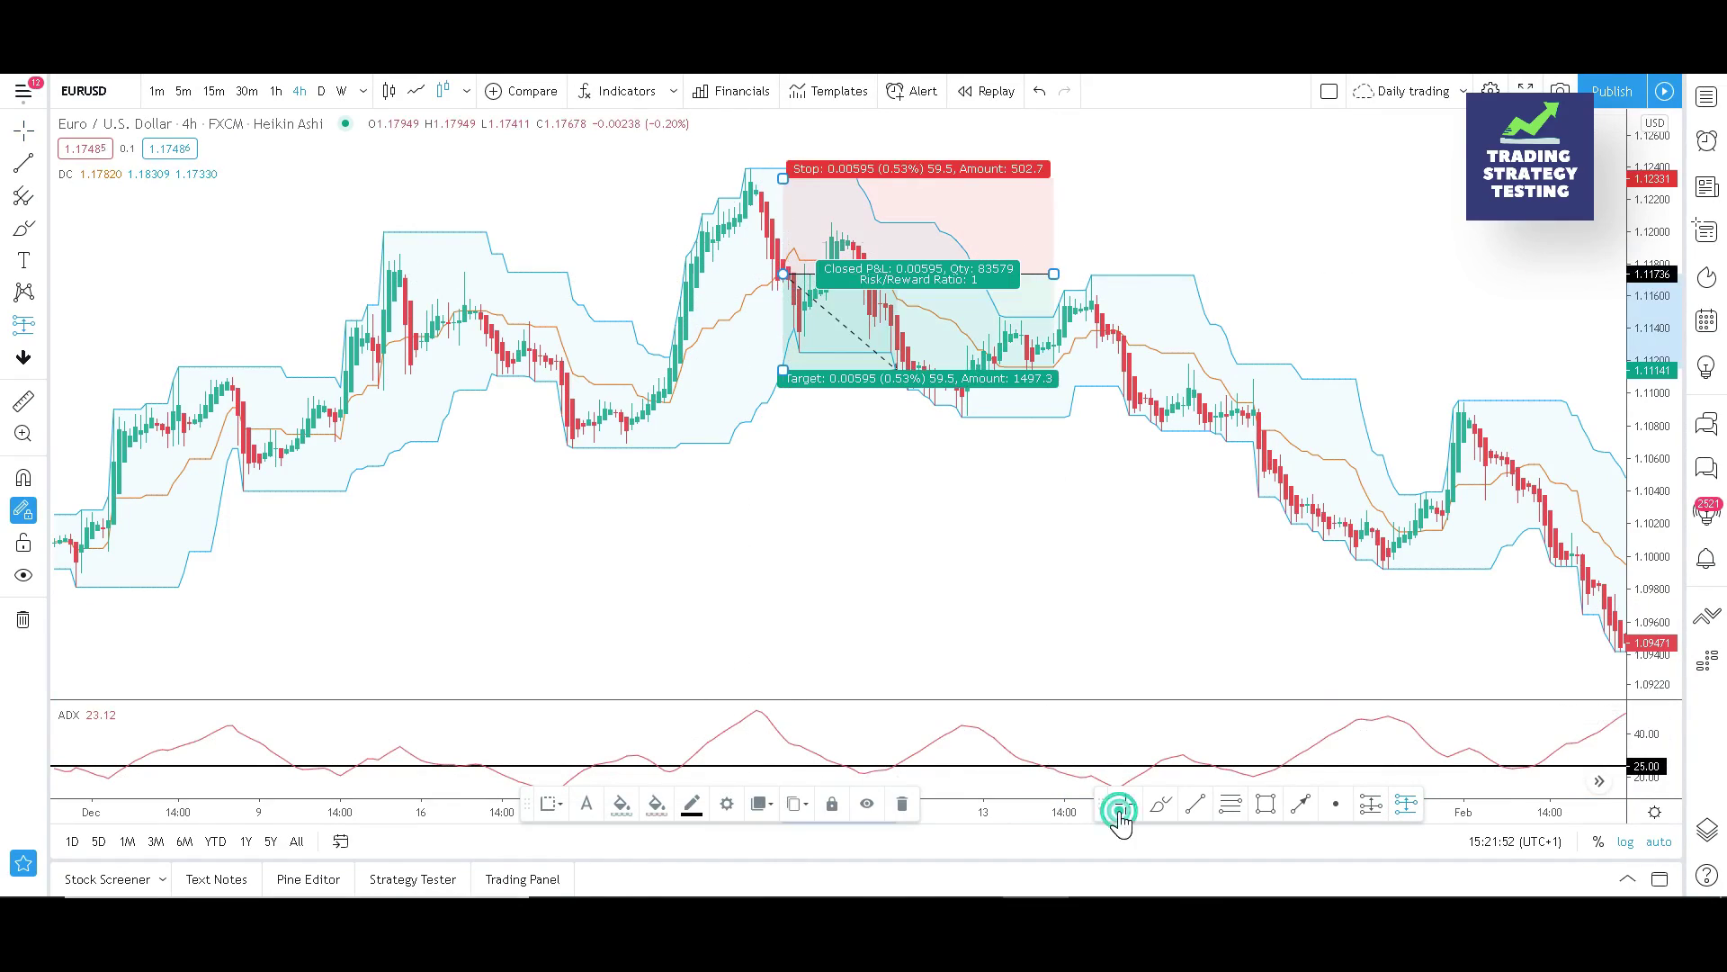
# Finish the short trade's target and ticks, then place a long position with a lowered target
pyautogui.moveTo(786, 385); pyautogui.dragTo(786, 411)
pyautogui.doubleClick(786, 411)
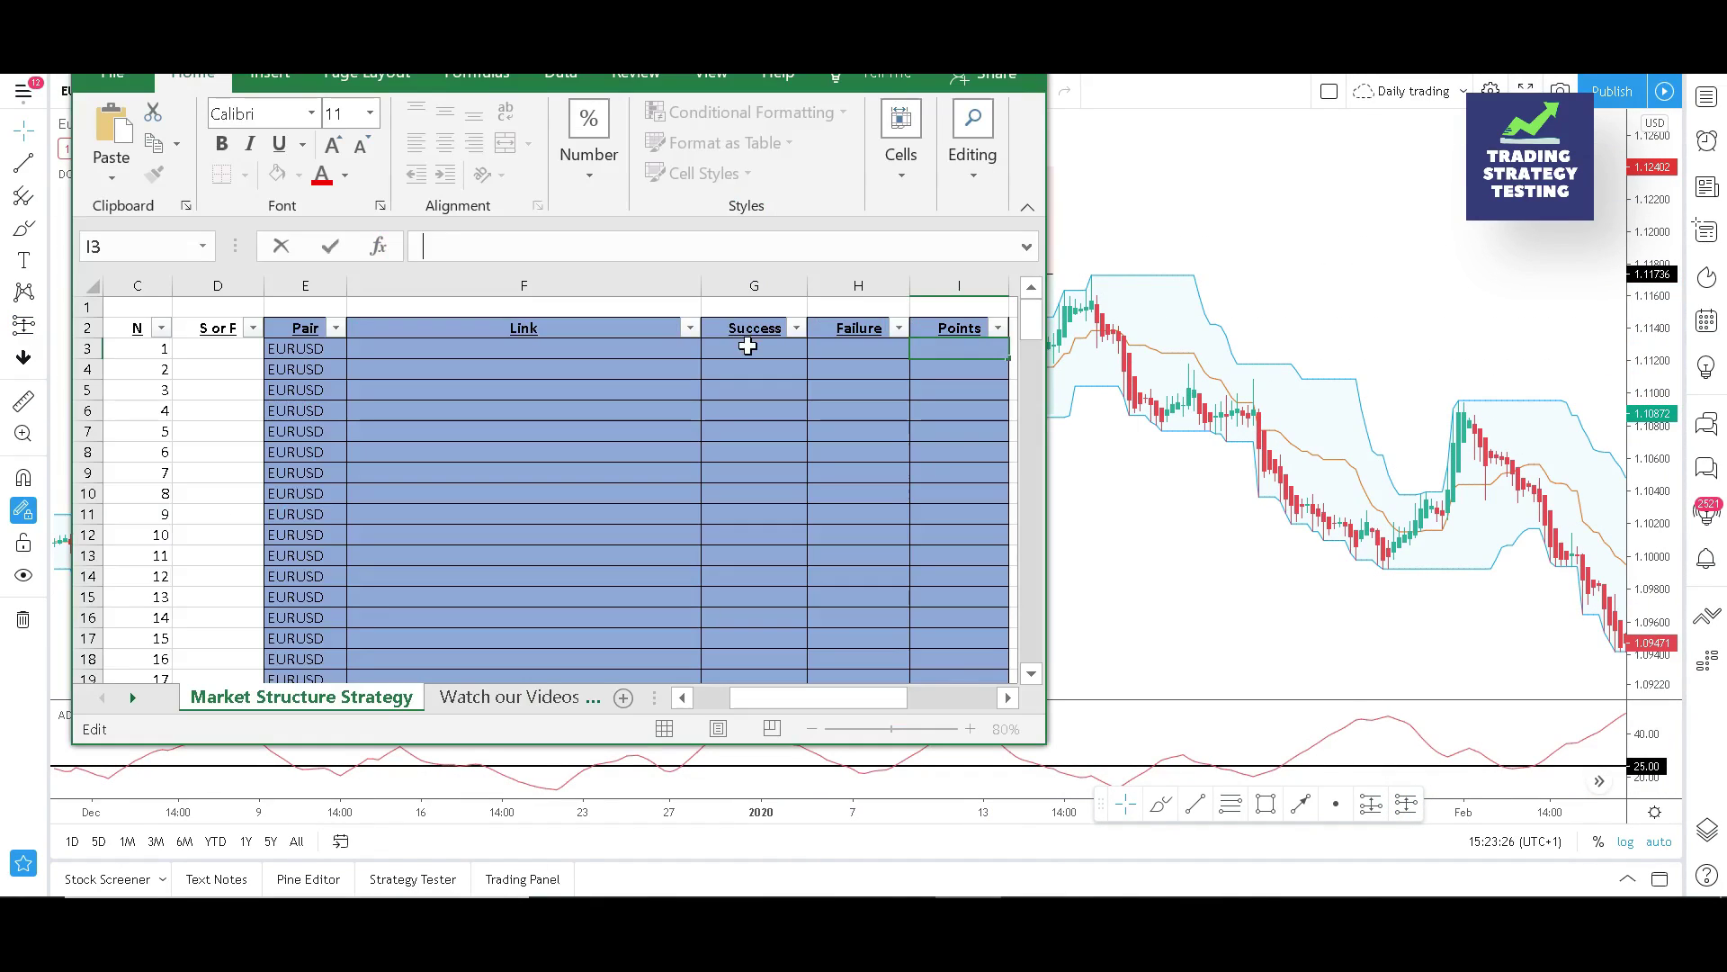
pyautogui.write('864')
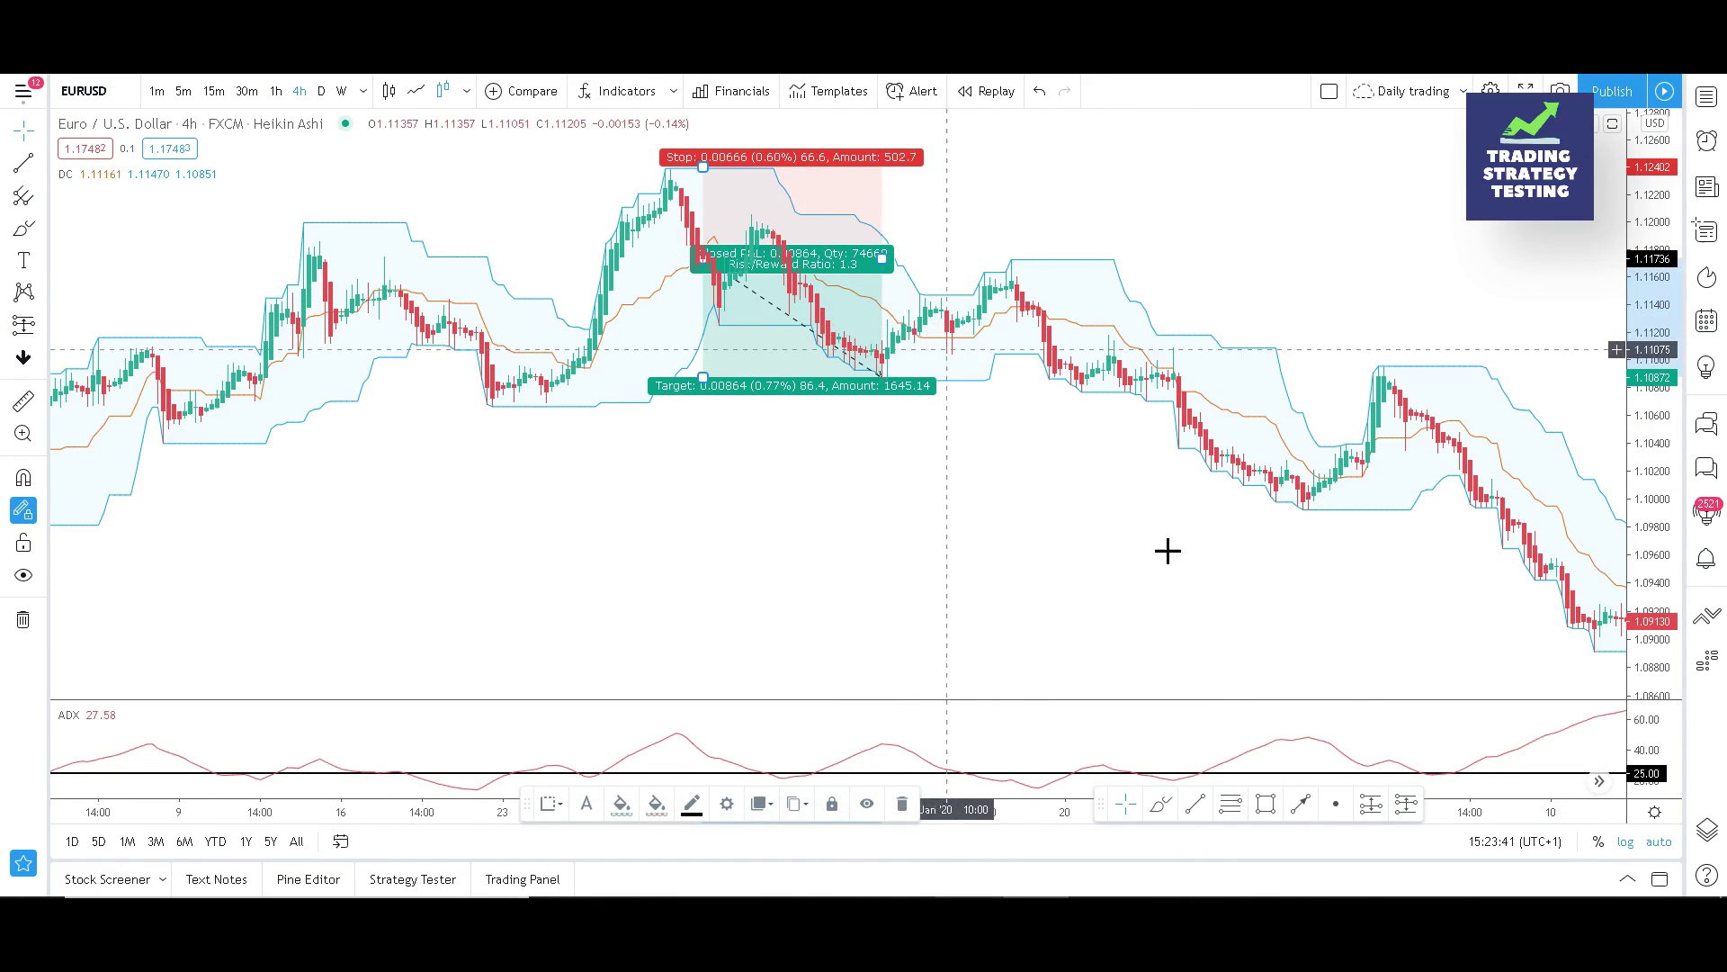
pyautogui.click(919, 316)
pyautogui.moveTo(920, 219); pyautogui.dragTo(920, 235)
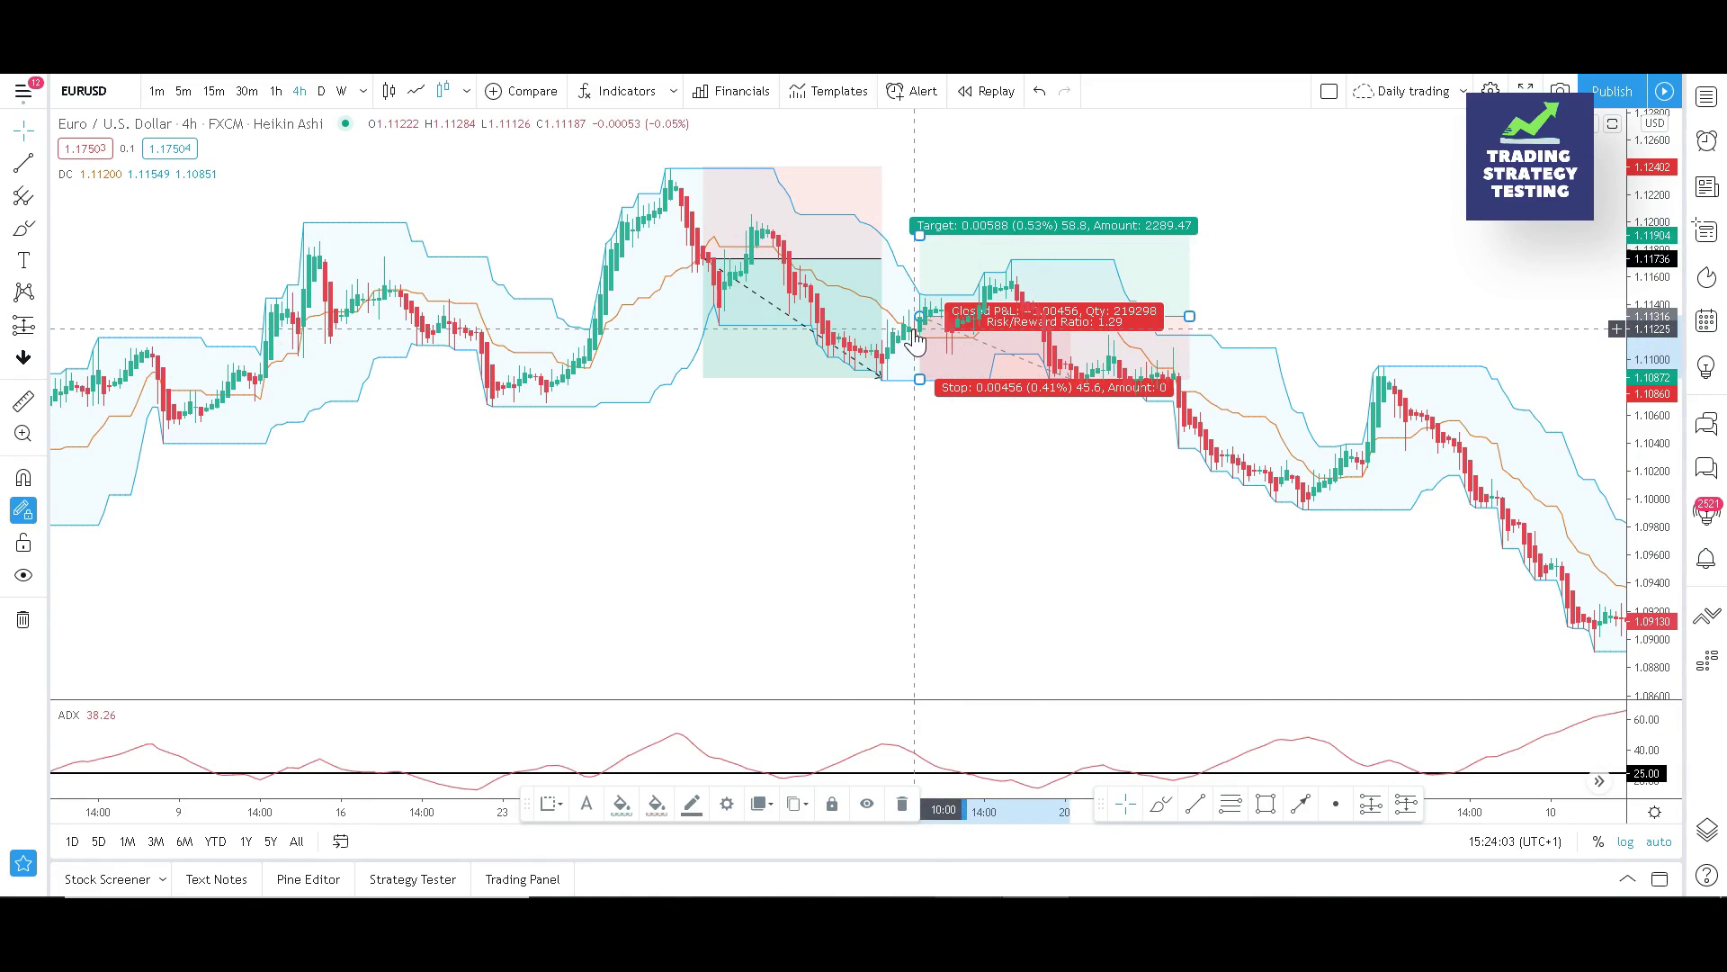
pyautogui.doubleClick(920, 235)
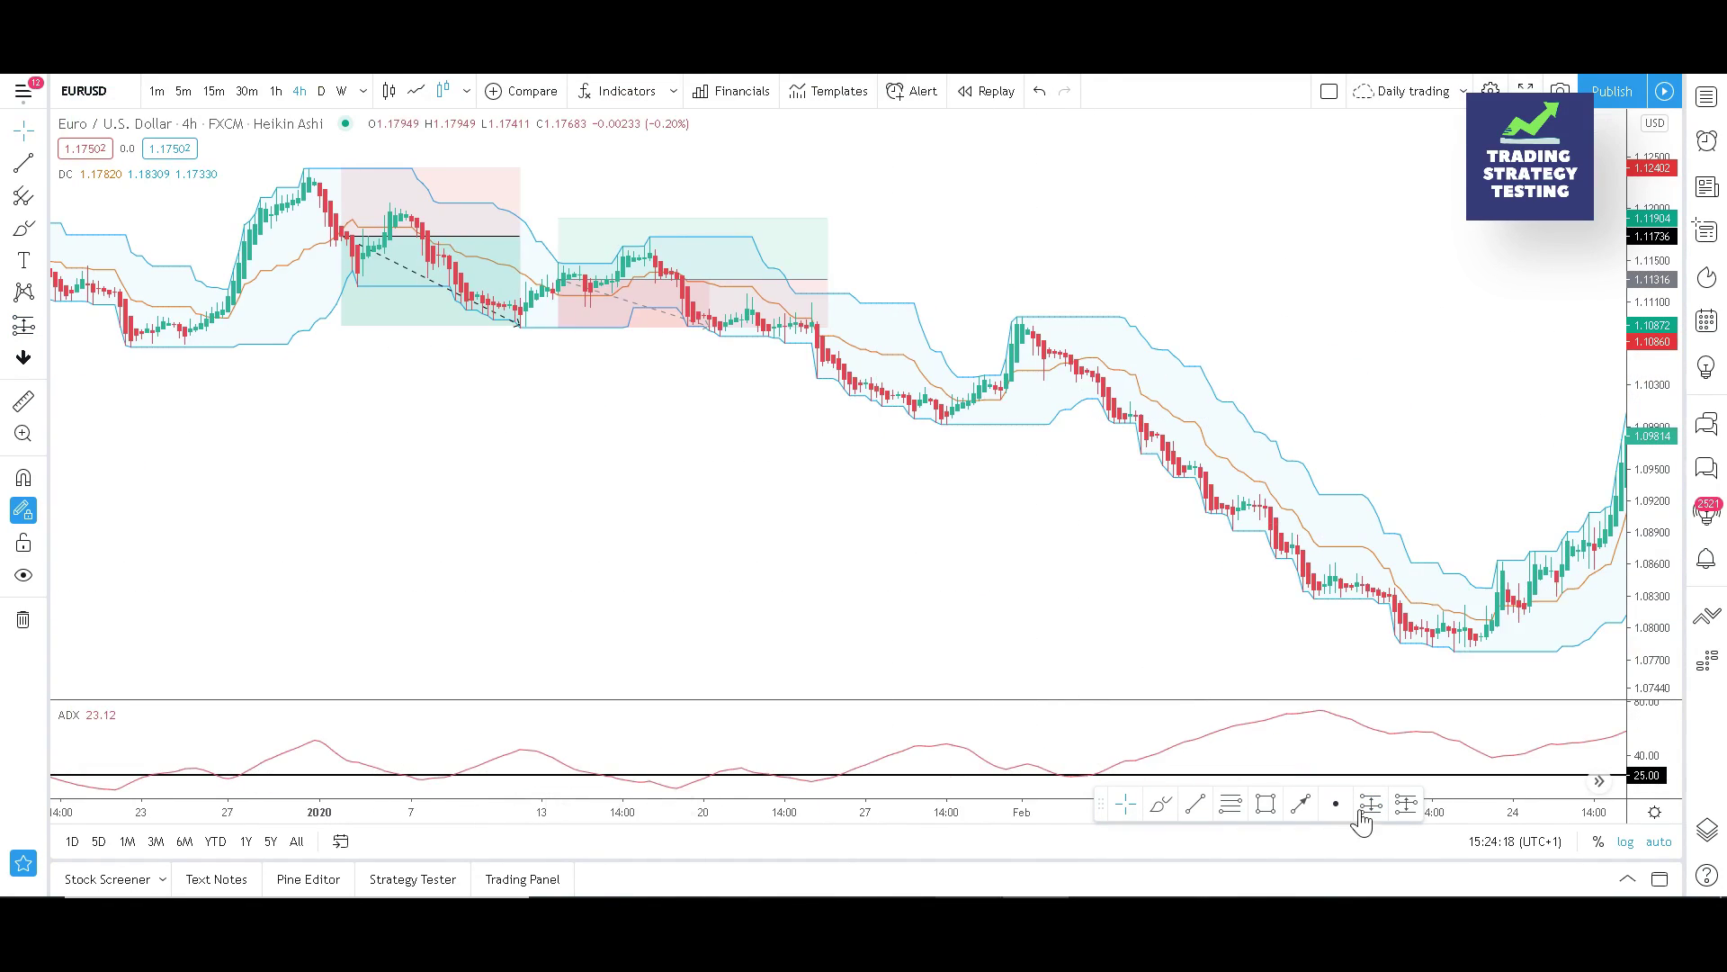
# Place another long position and adjust its stop and target levels, checking its ticks
pyautogui.click(973, 392)
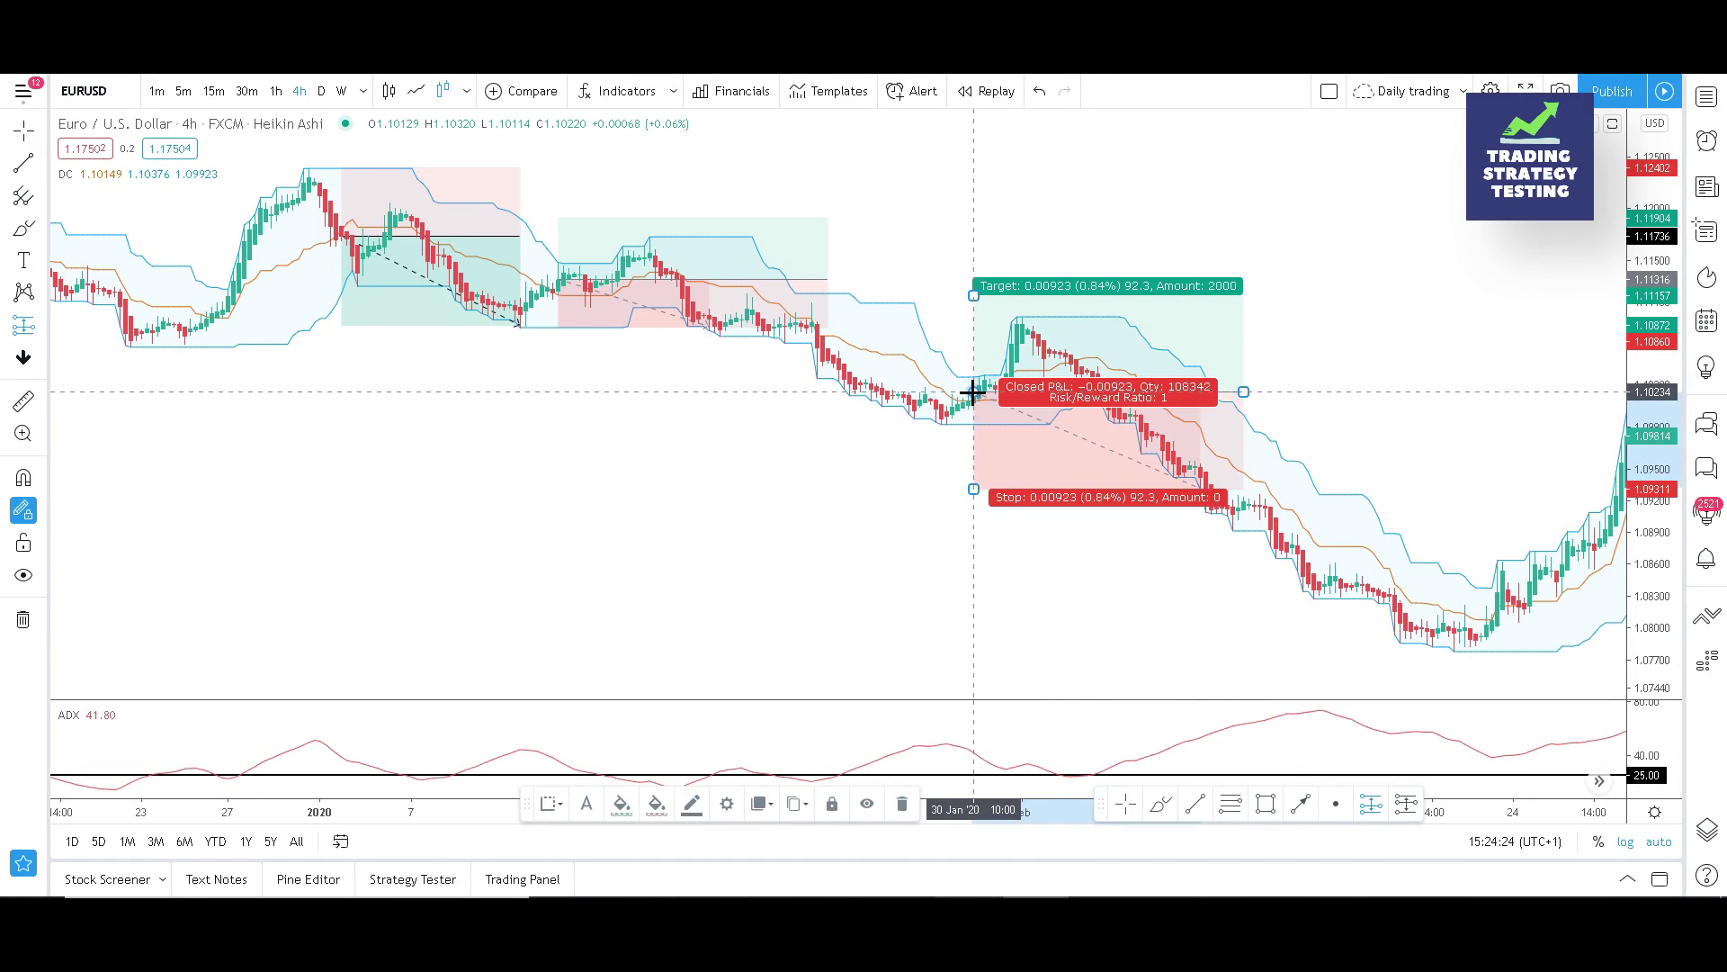
pyautogui.moveTo(973, 508); pyautogui.dragTo(964, 424)
pyautogui.moveTo(973, 275); pyautogui.dragTo(968, 351)
pyautogui.doubleClick(968, 353)
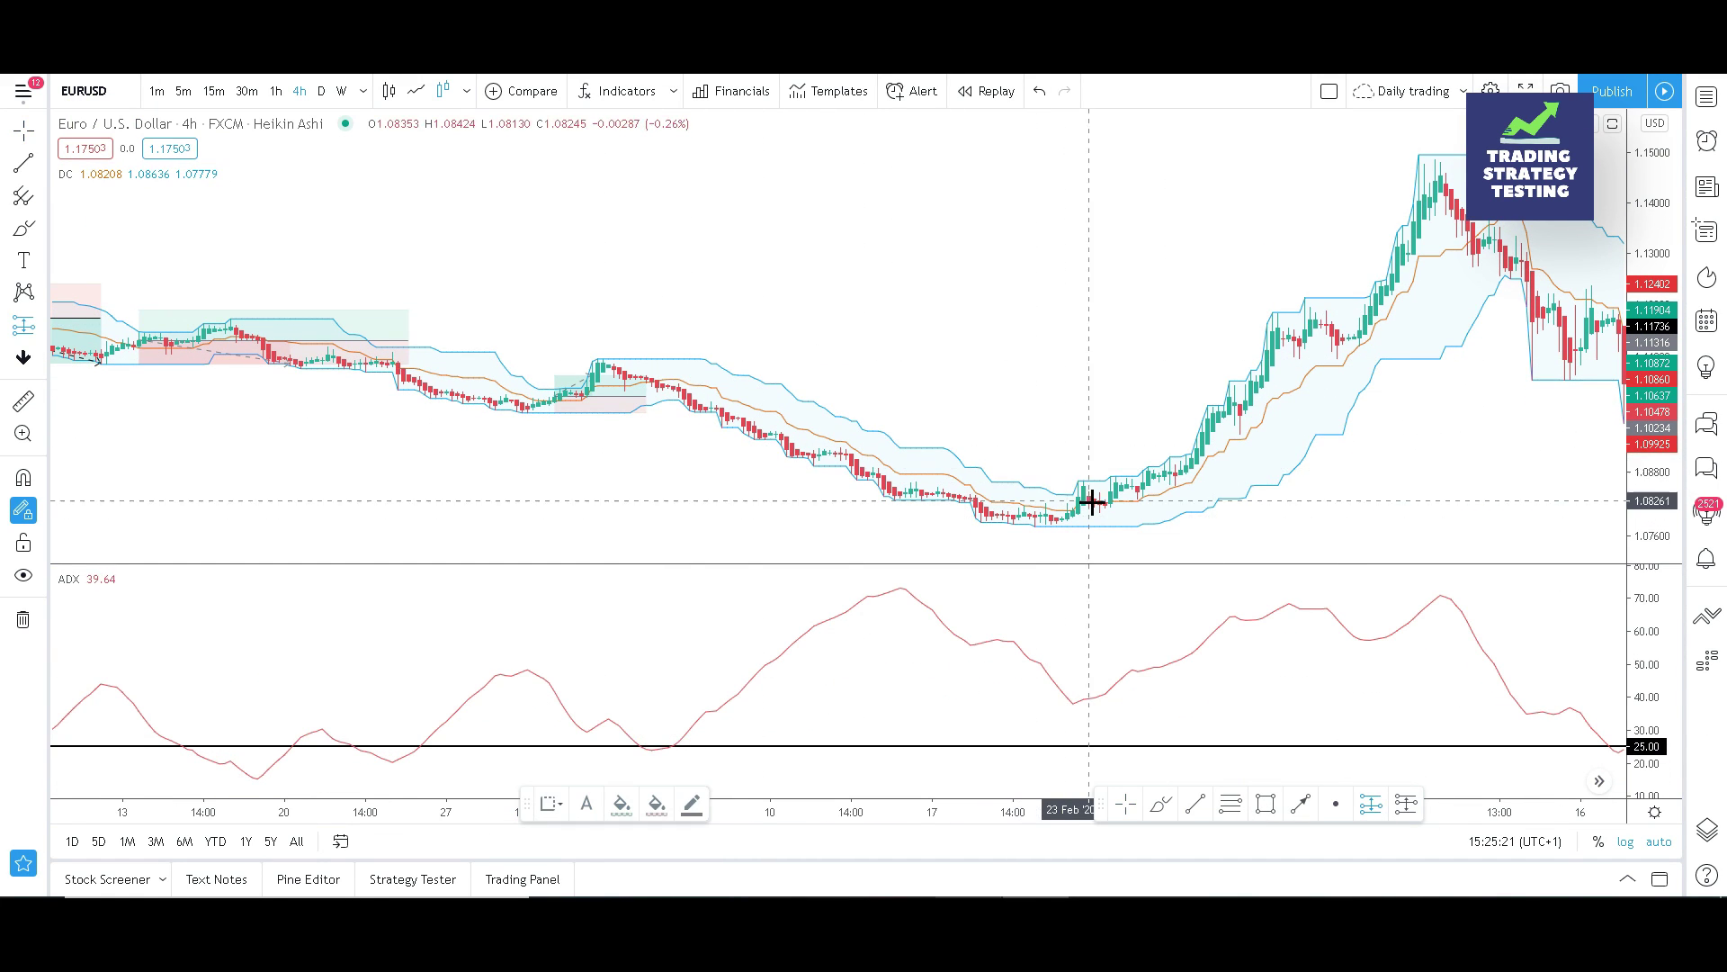
# Mark a long trade near 21 Feb with its stop and target set to 963 ticks
pyautogui.click(1084, 485)
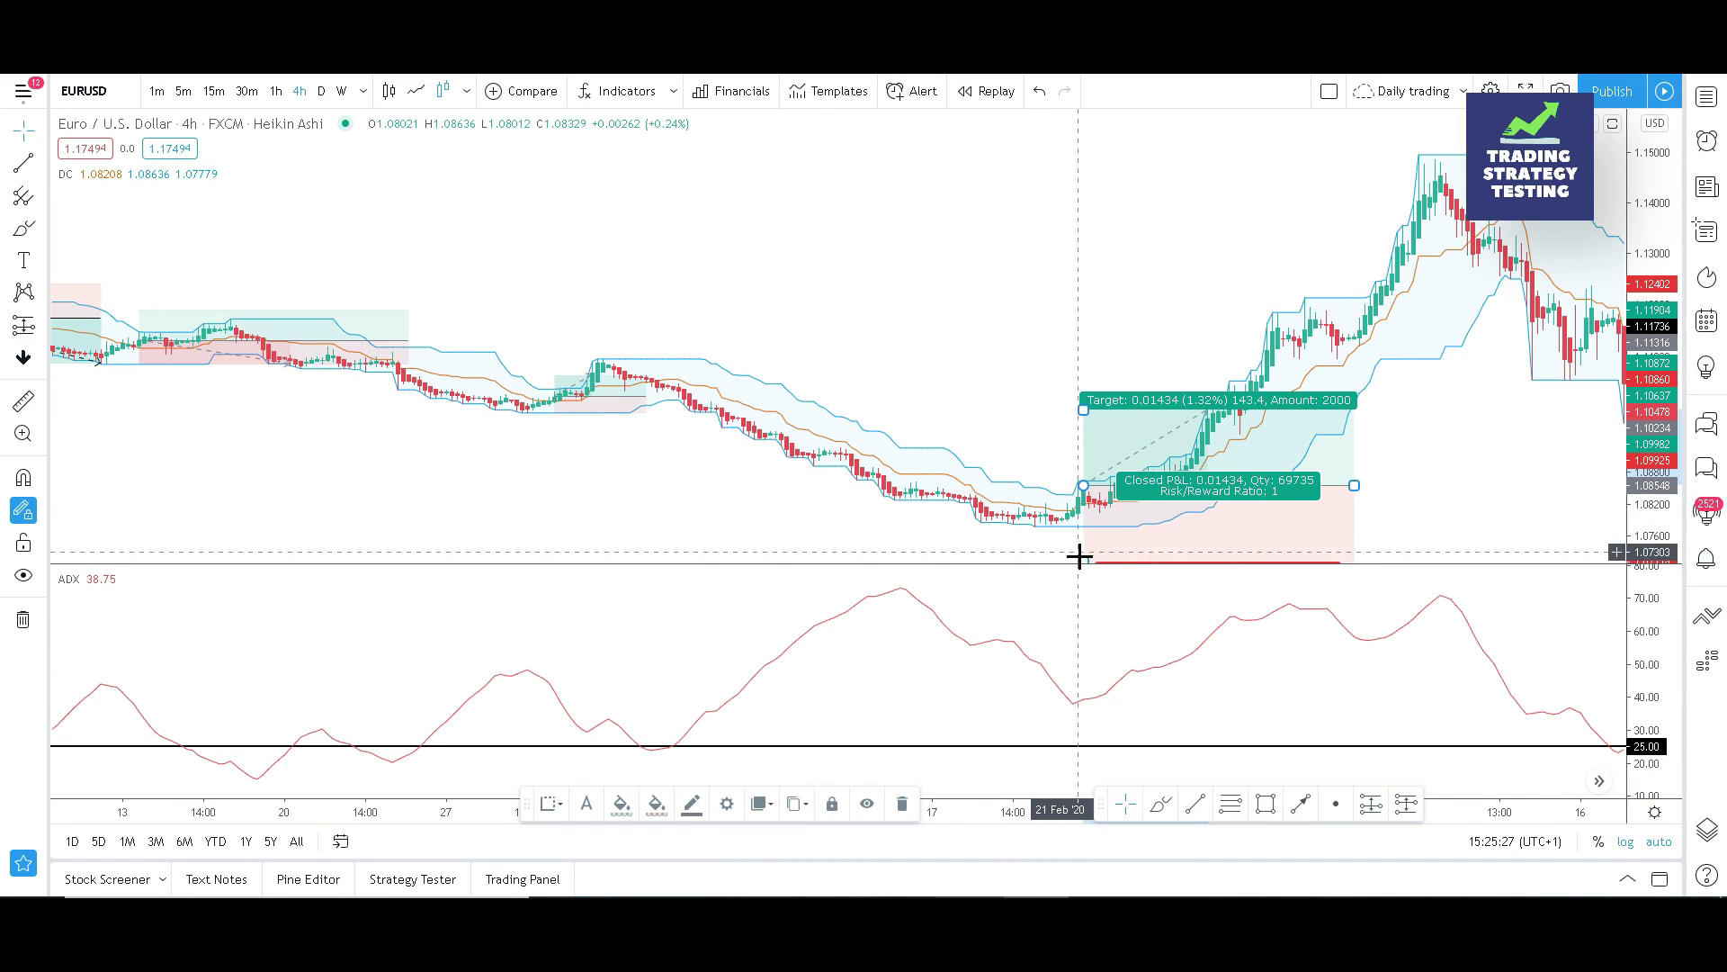
pyautogui.moveTo(1083, 559); pyautogui.dragTo(1084, 524)
pyautogui.moveTo(1084, 387); pyautogui.dragTo(1082, 426)
pyautogui.doubleClick(1134, 459)
pyautogui.write('963')
pyautogui.click(987, 748)
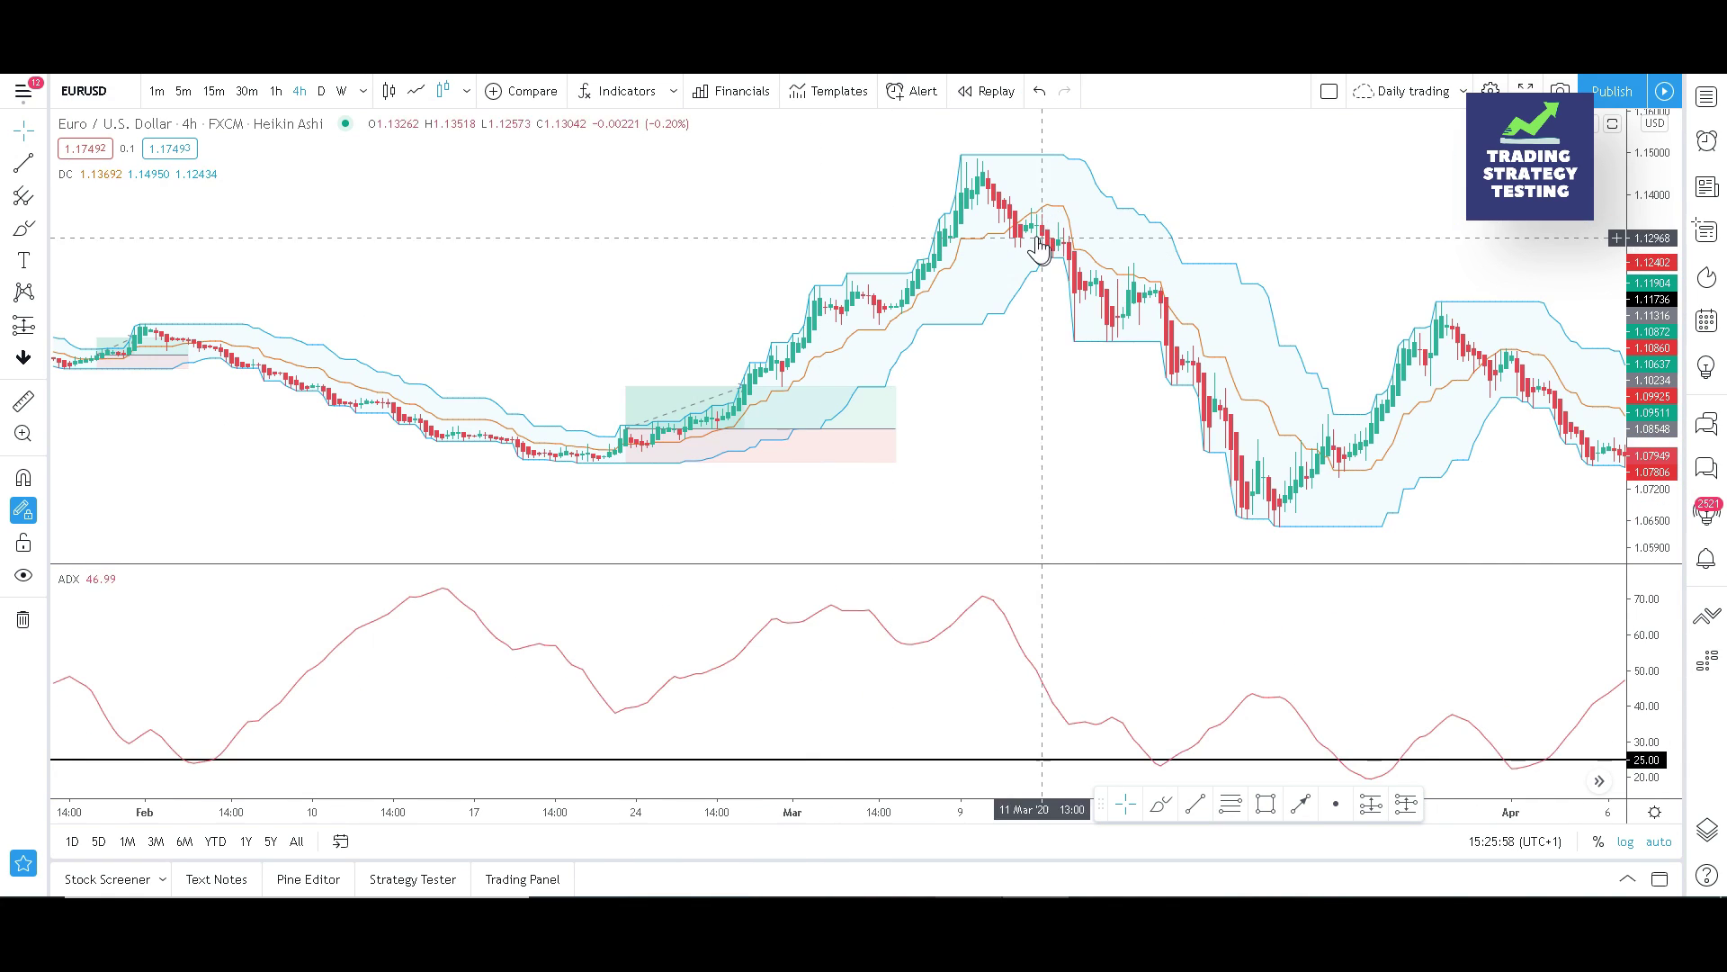
# Mark a short at the March peak and a long near the March low, adjusting targets
pyautogui.click(1019, 235)
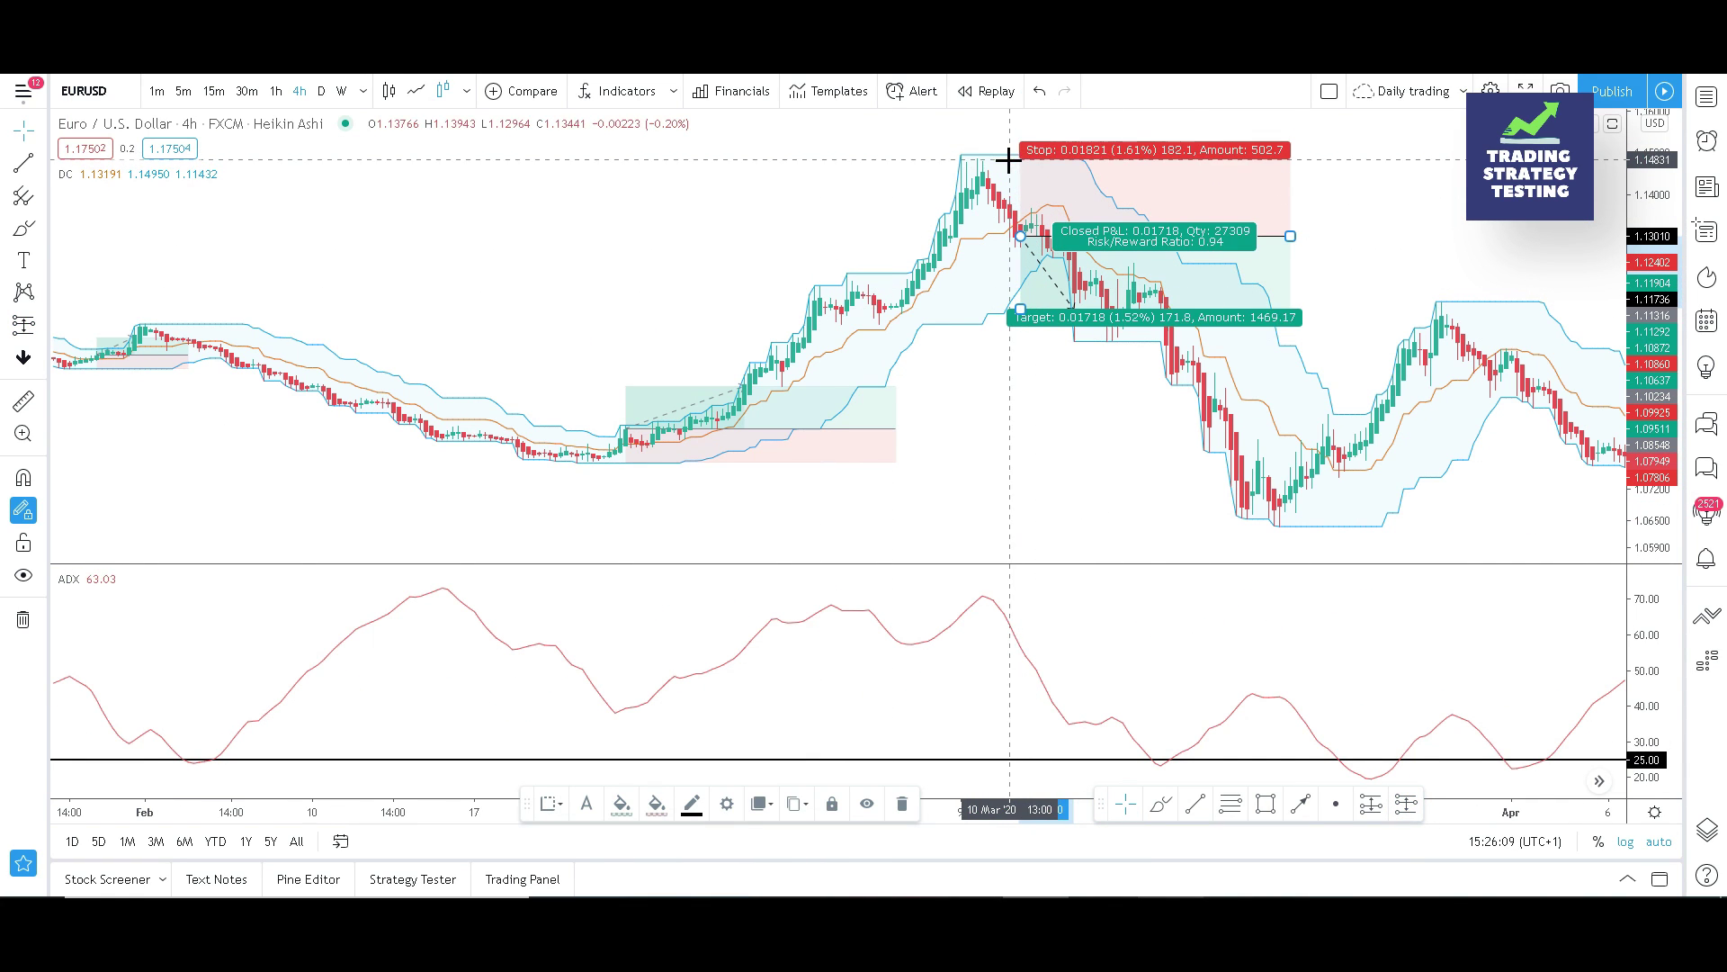
pyautogui.moveTo(1020, 302); pyautogui.dragTo(1019, 334)
pyautogui.doubleClick(1020, 334)
pyautogui.click(987, 748)
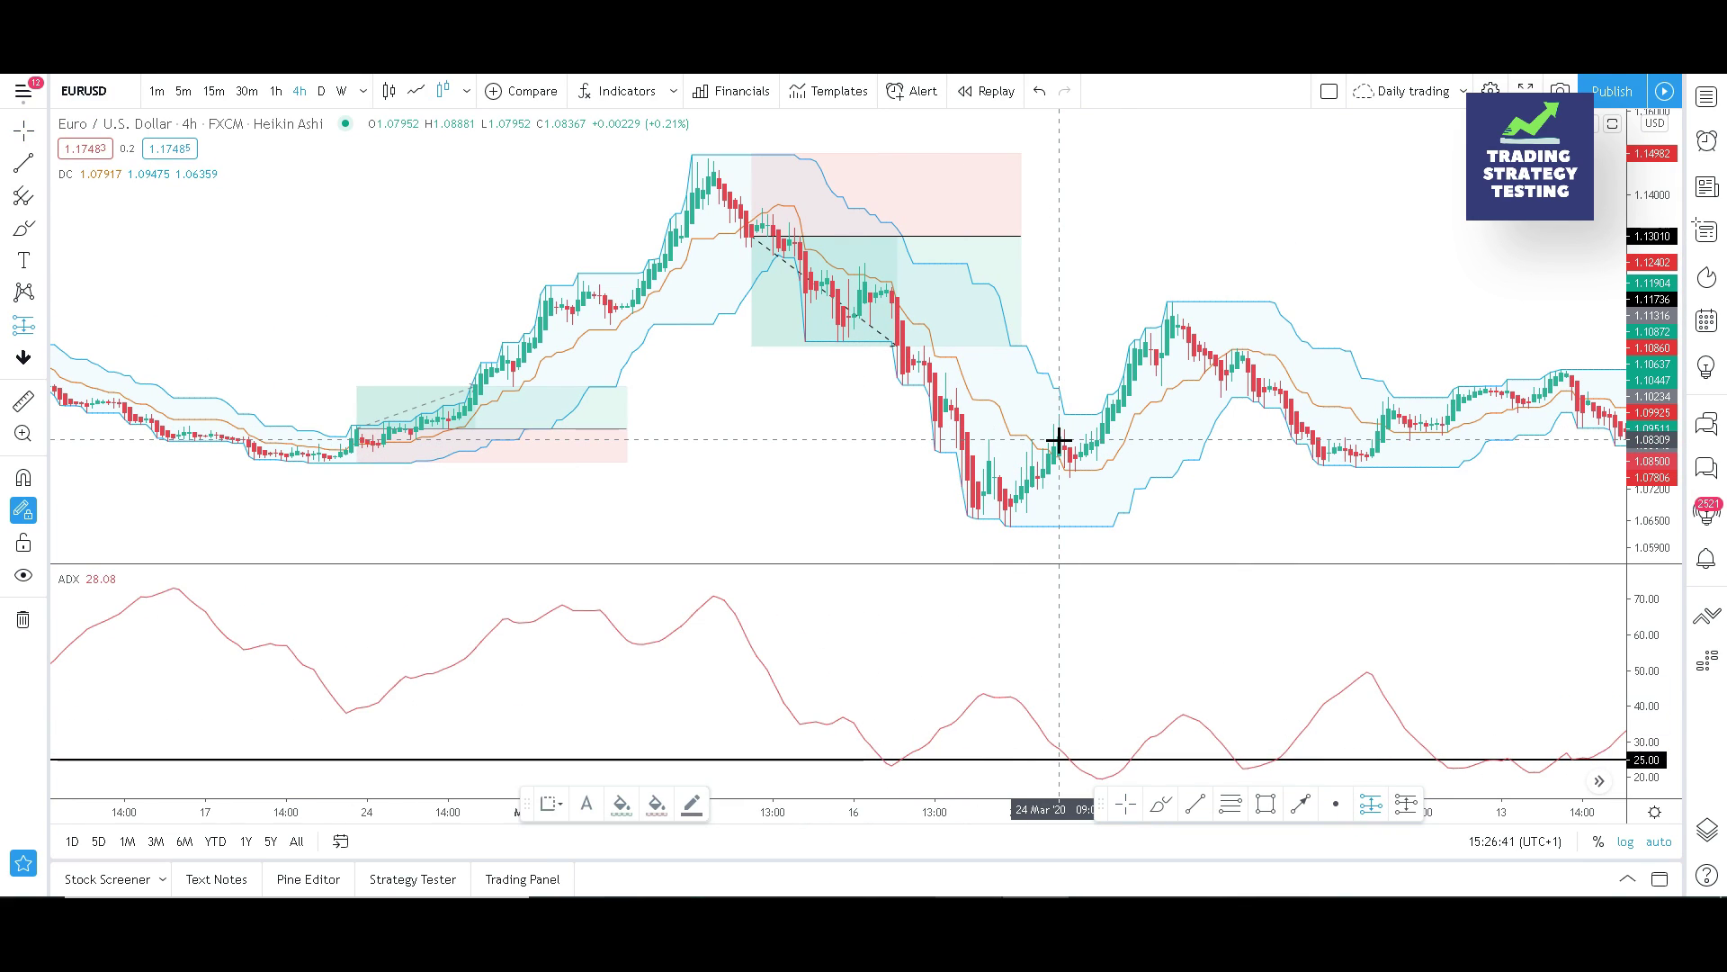
pyautogui.click(1059, 436)
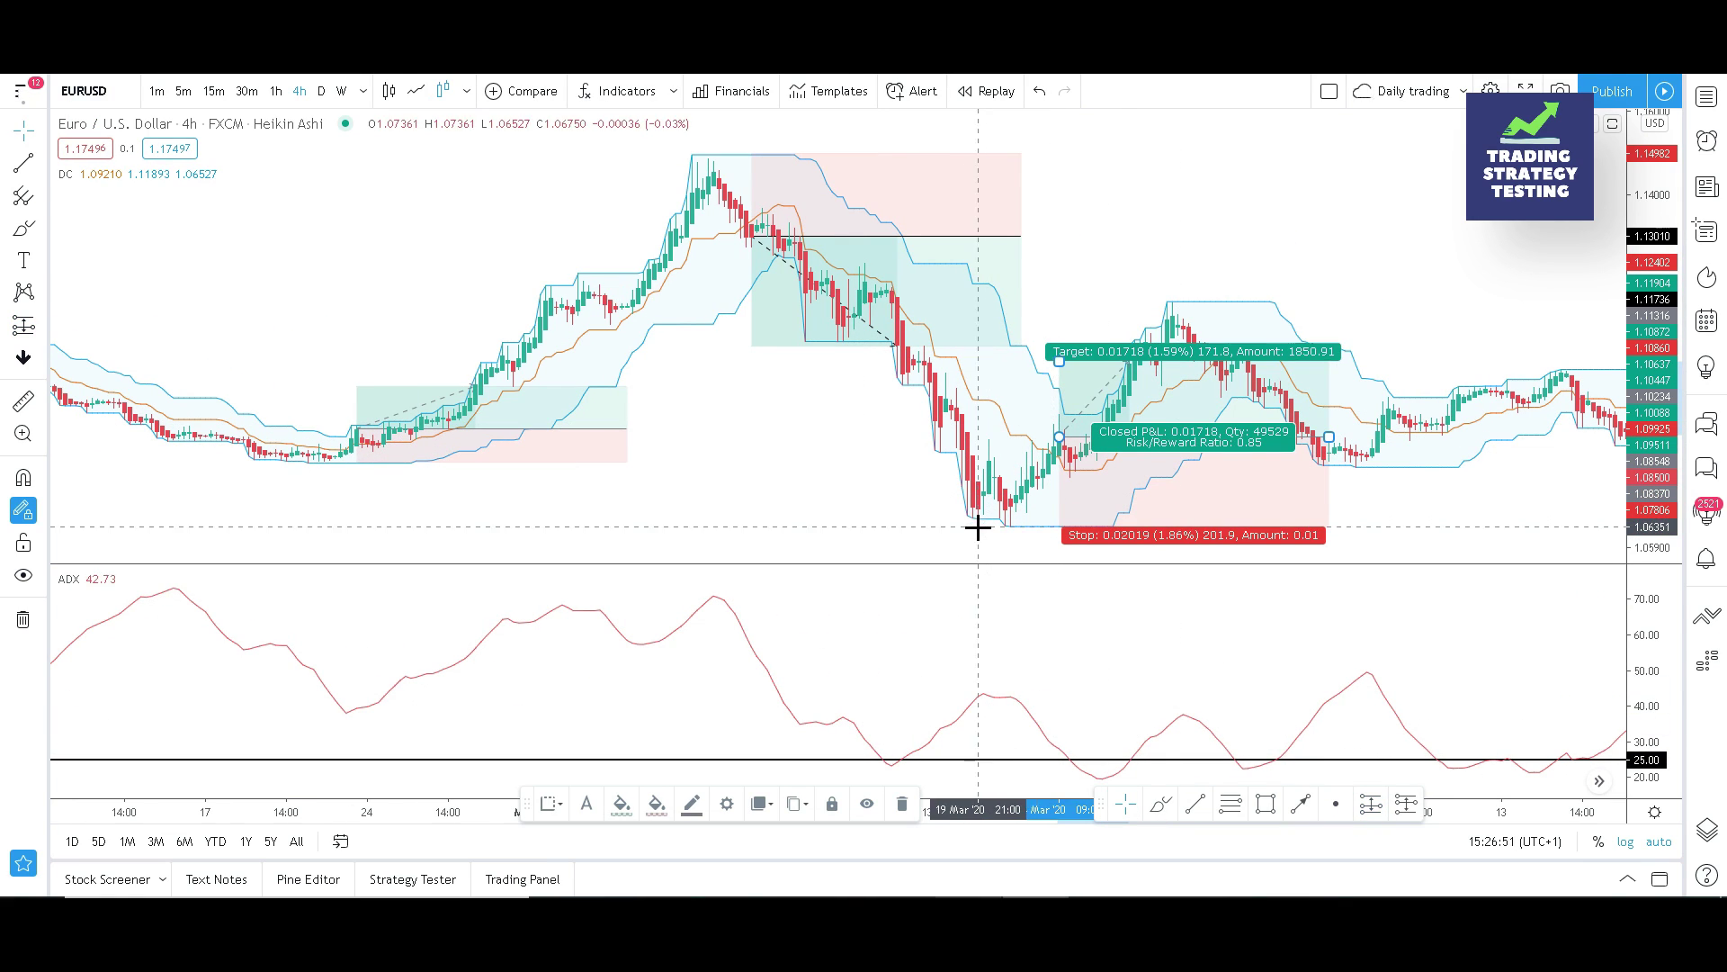
pyautogui.moveTo(1059, 331); pyautogui.dragTo(1057, 321)
pyautogui.doubleClick(1057, 321)
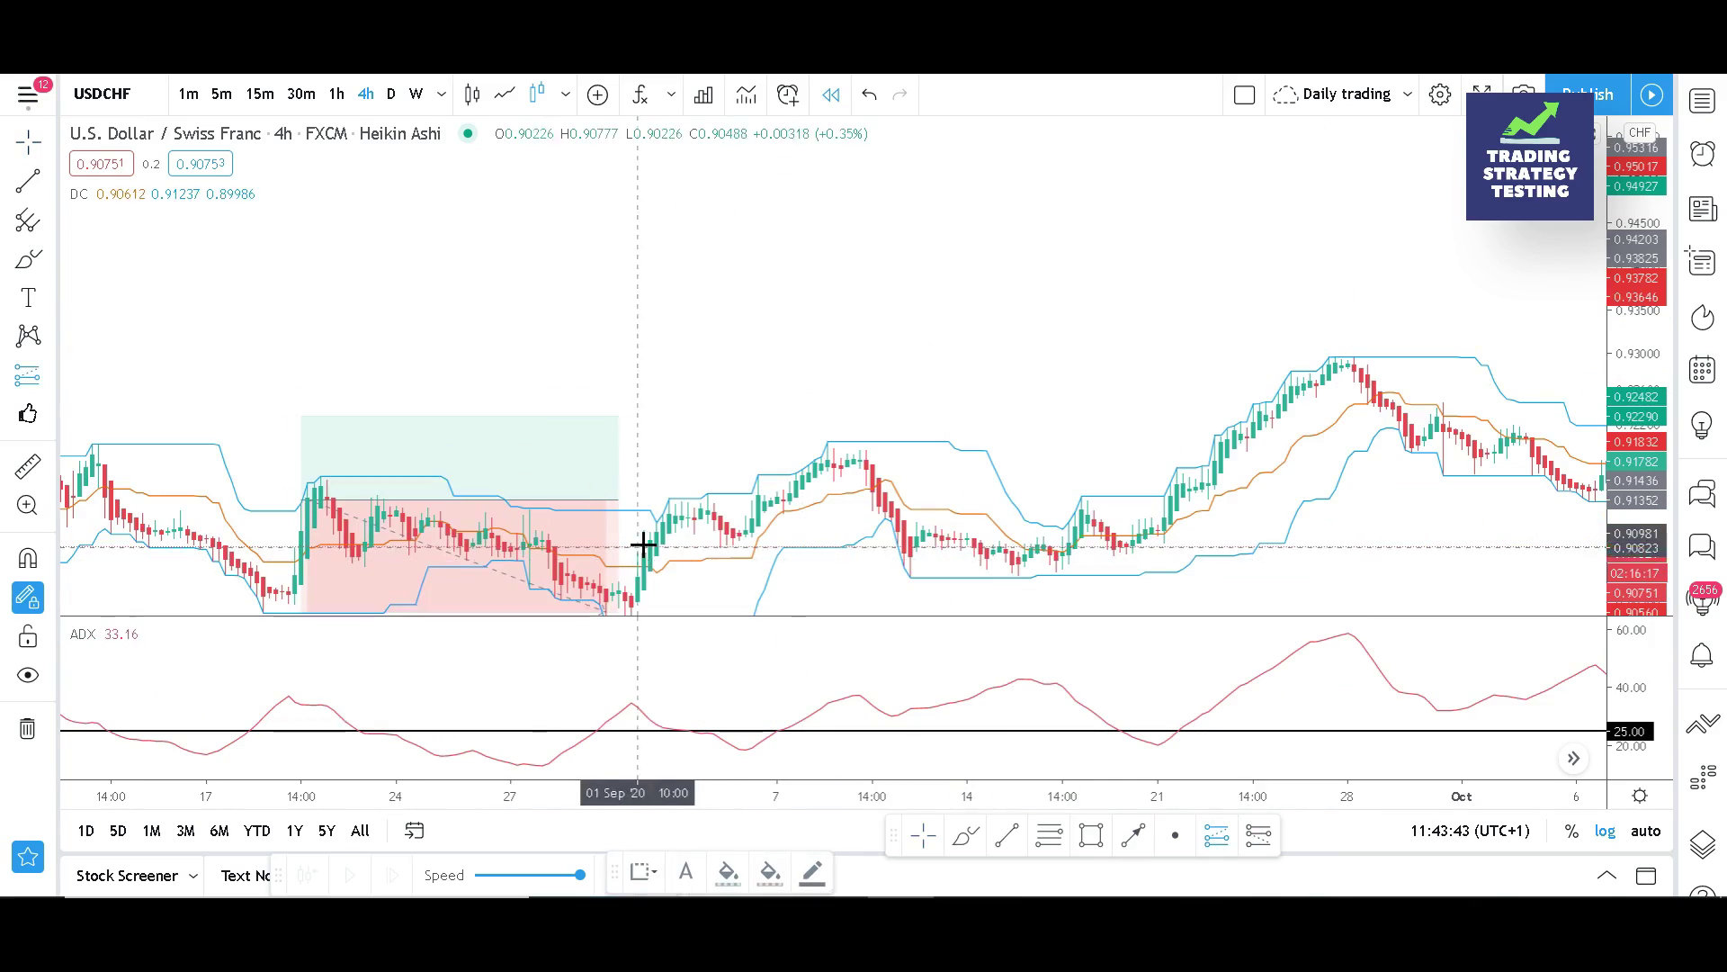
# Select the trade position drawing on the USDJPY chart
pyautogui.click(639, 526)
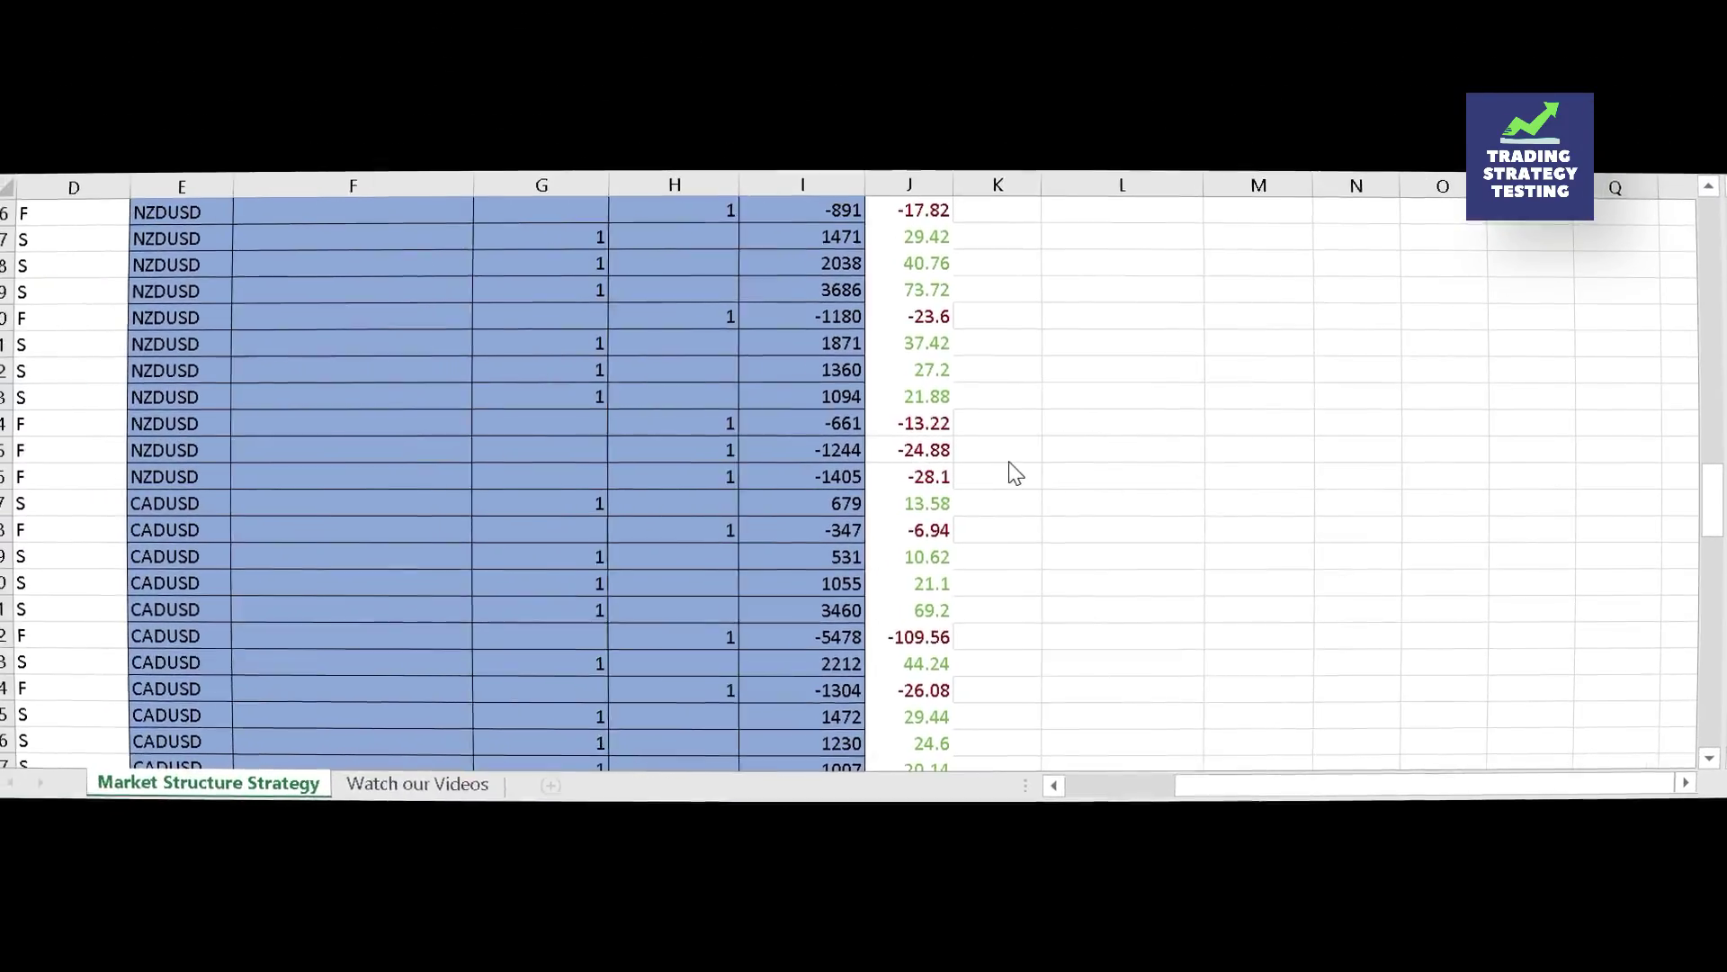
# Scroll the Excel trade log from column K up to row 1, revealing the summary table
pyautogui.click(1009, 436)
pyautogui.scroll(1, 1010, 437)
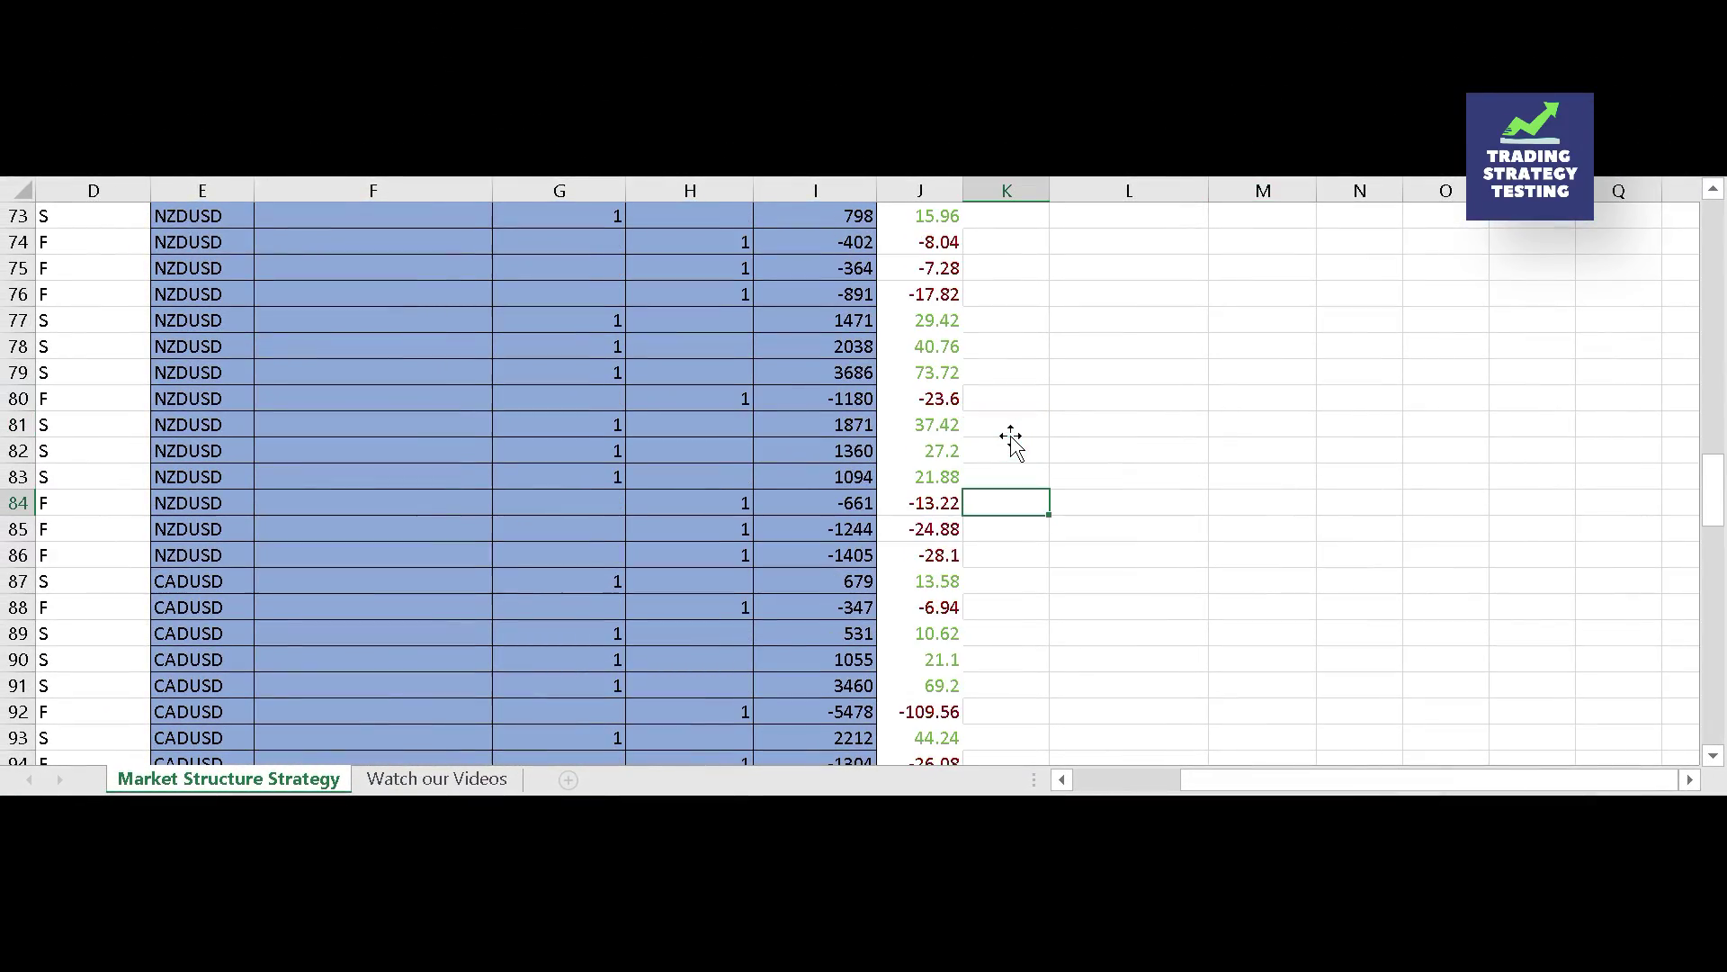
pyautogui.scroll(2, 1010, 436)
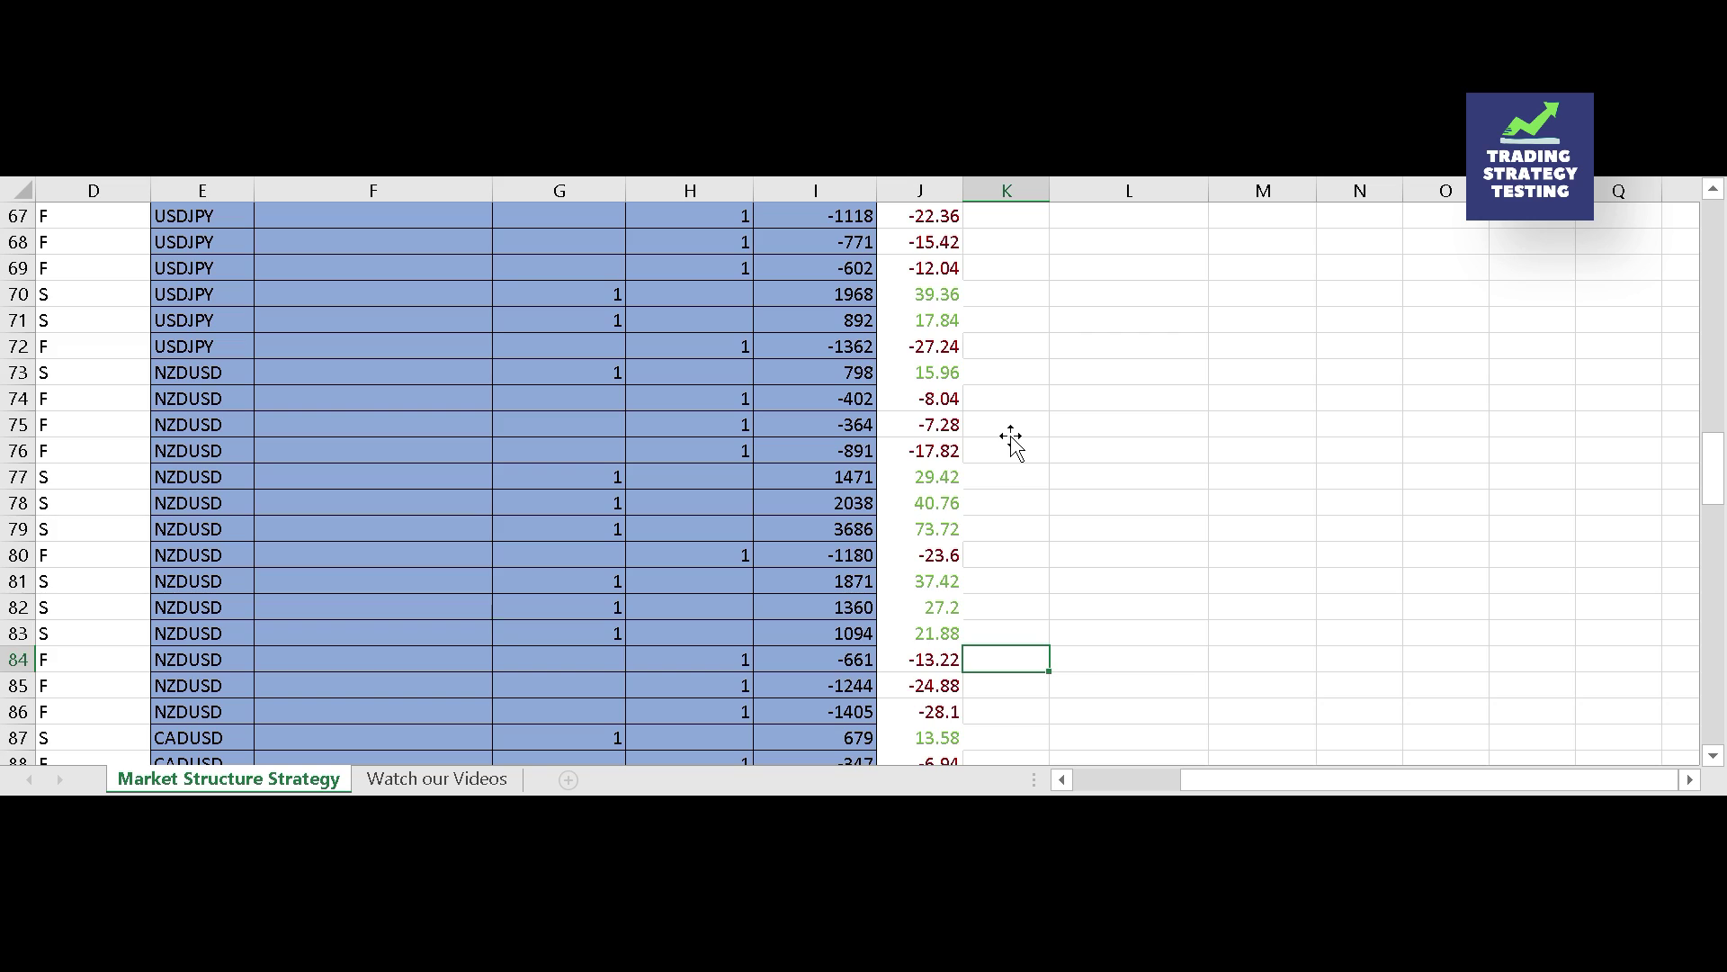
pyautogui.scroll(1, 1010, 437)
pyautogui.scroll(1, 1011, 436)
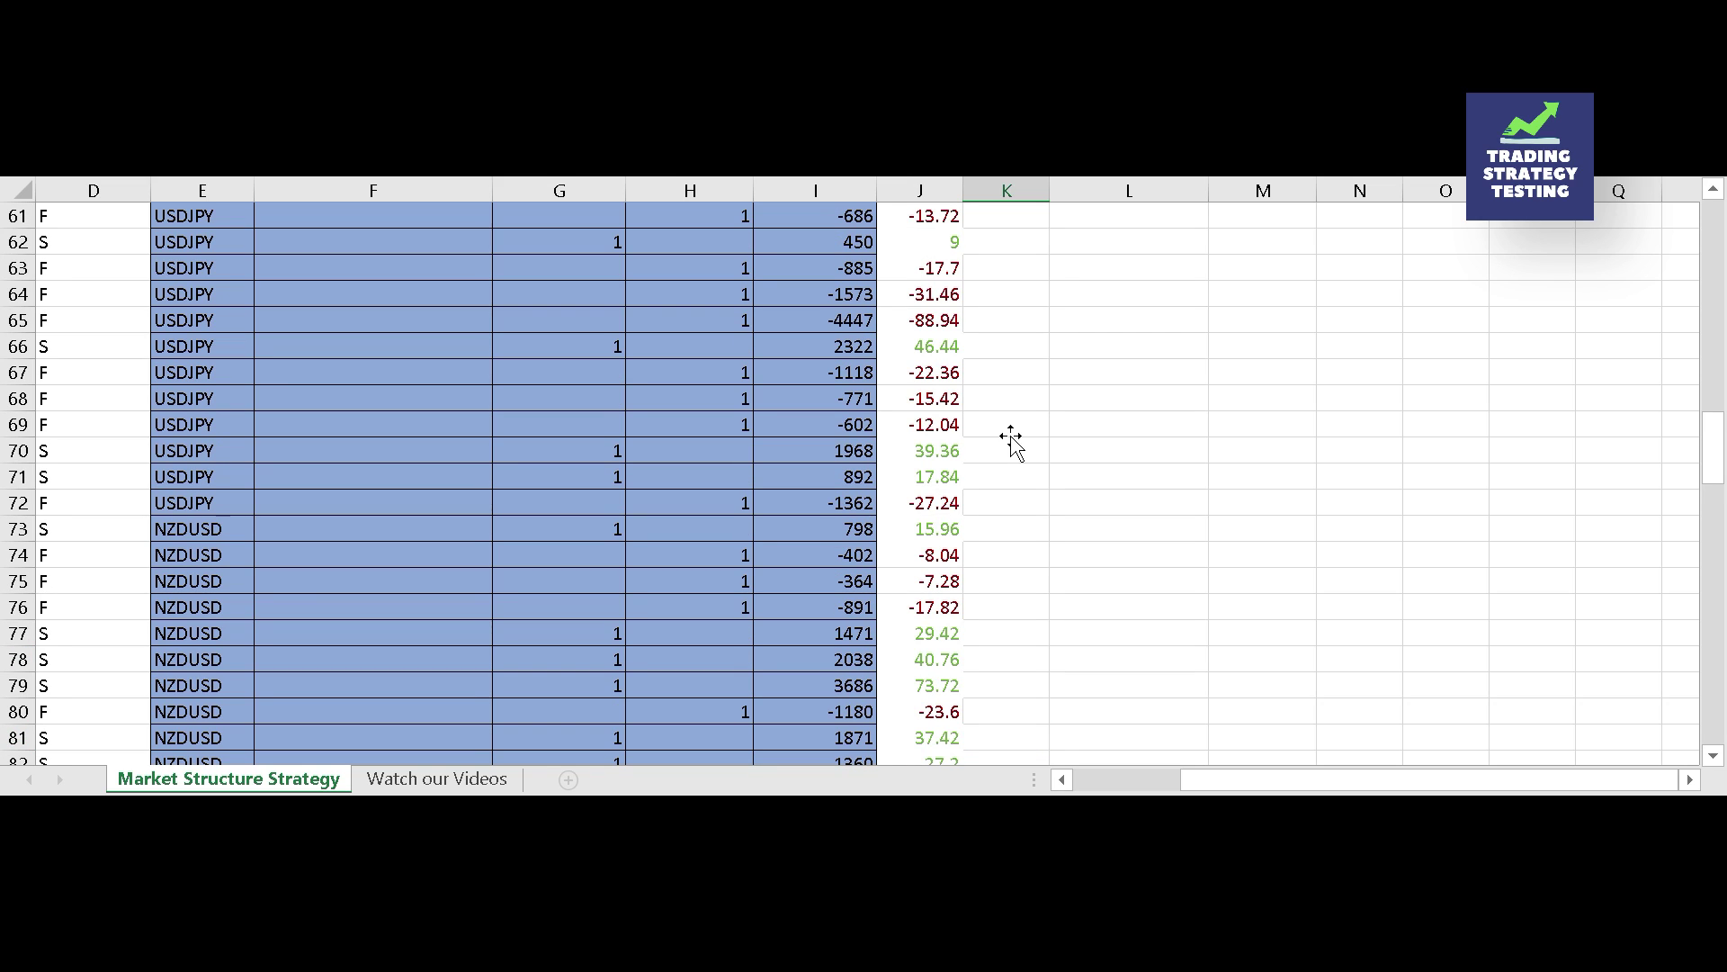
pyautogui.scroll(1, 1011, 436)
pyautogui.scroll(2, 1010, 437)
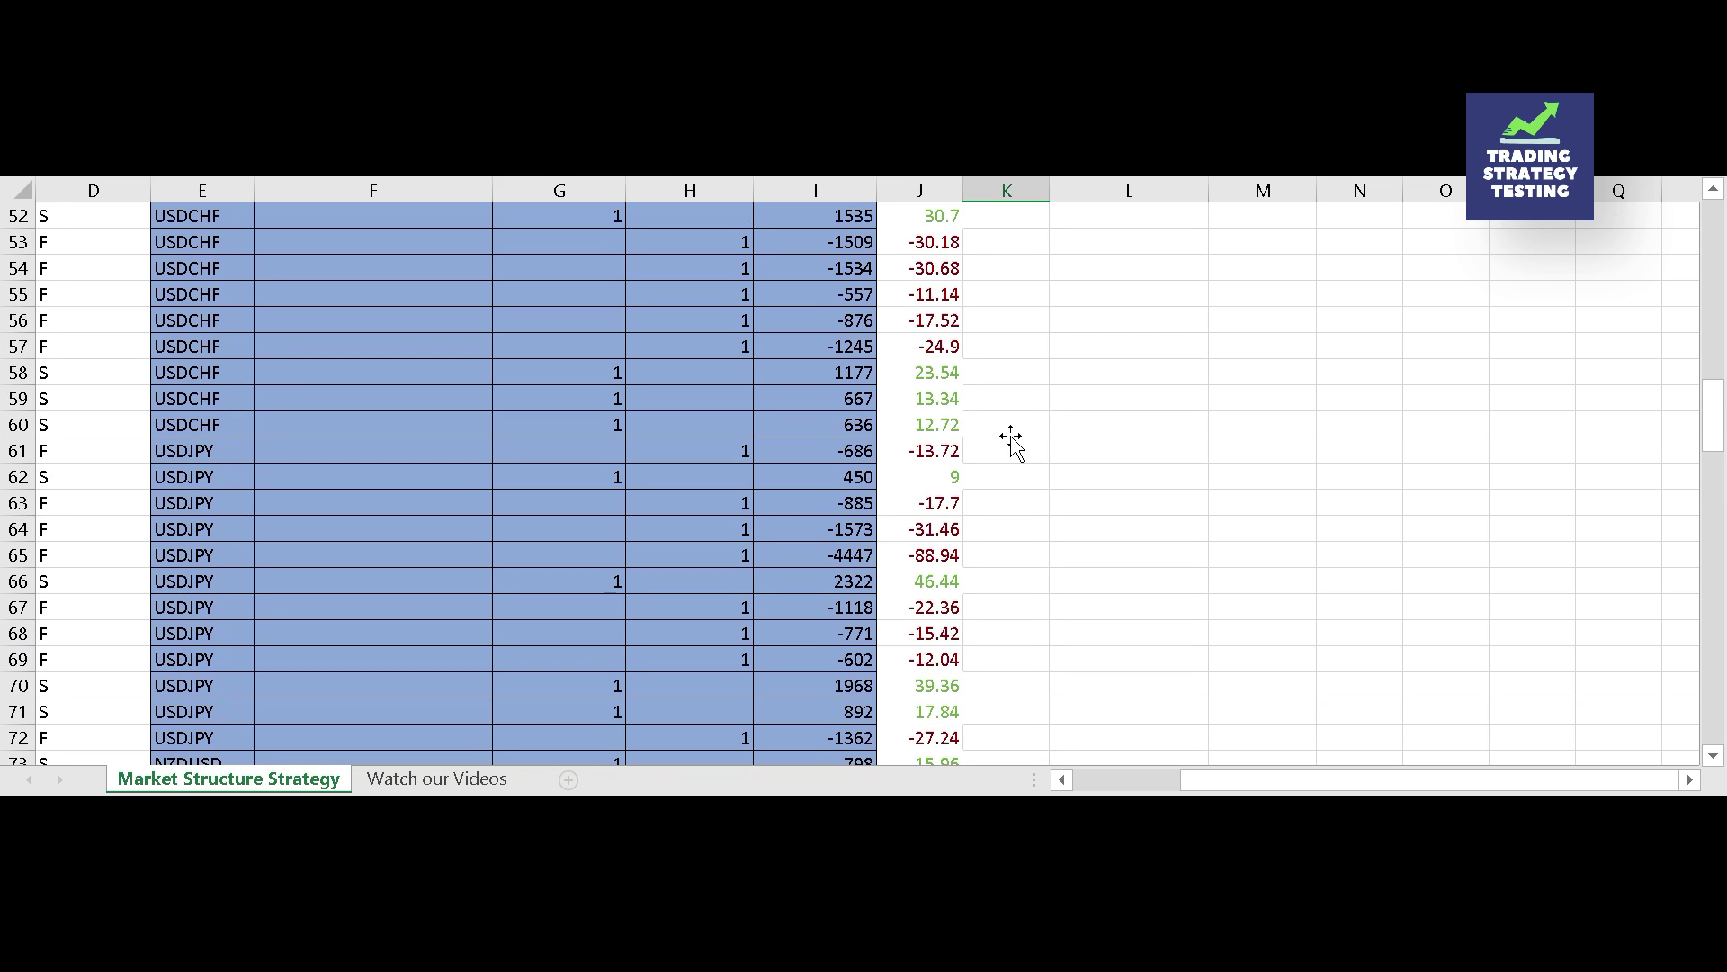
pyautogui.scroll(1, 1011, 436)
pyautogui.scroll(2, 1010, 436)
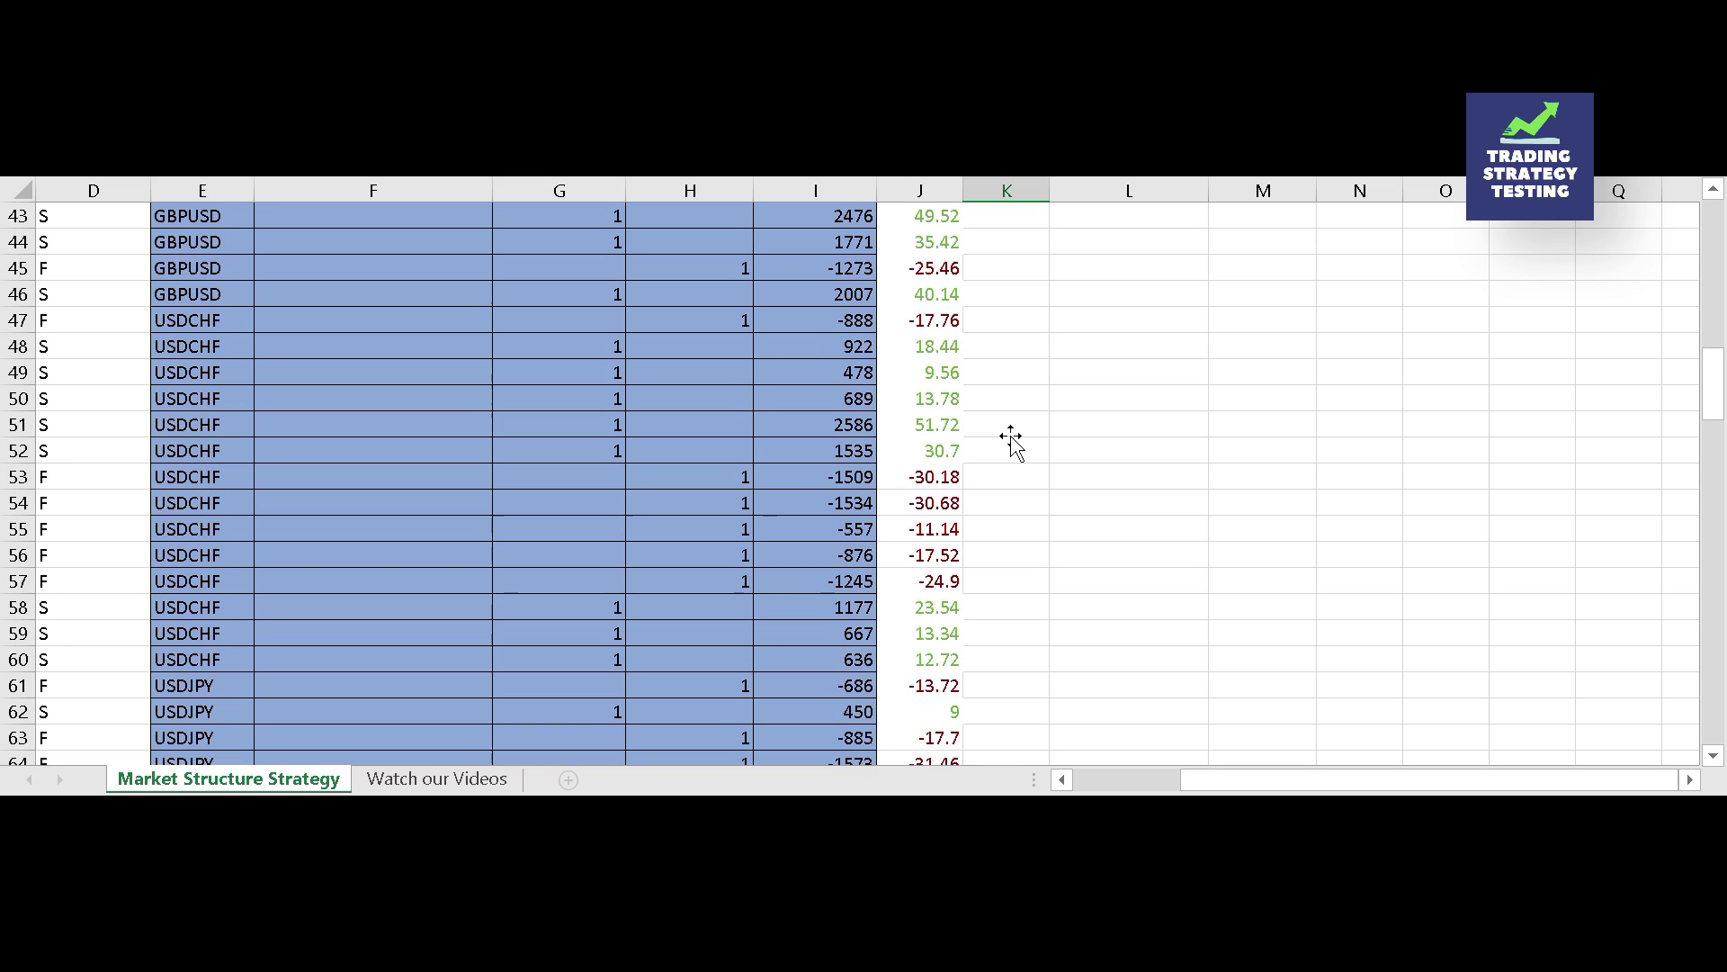
pyautogui.scroll(2, 1011, 436)
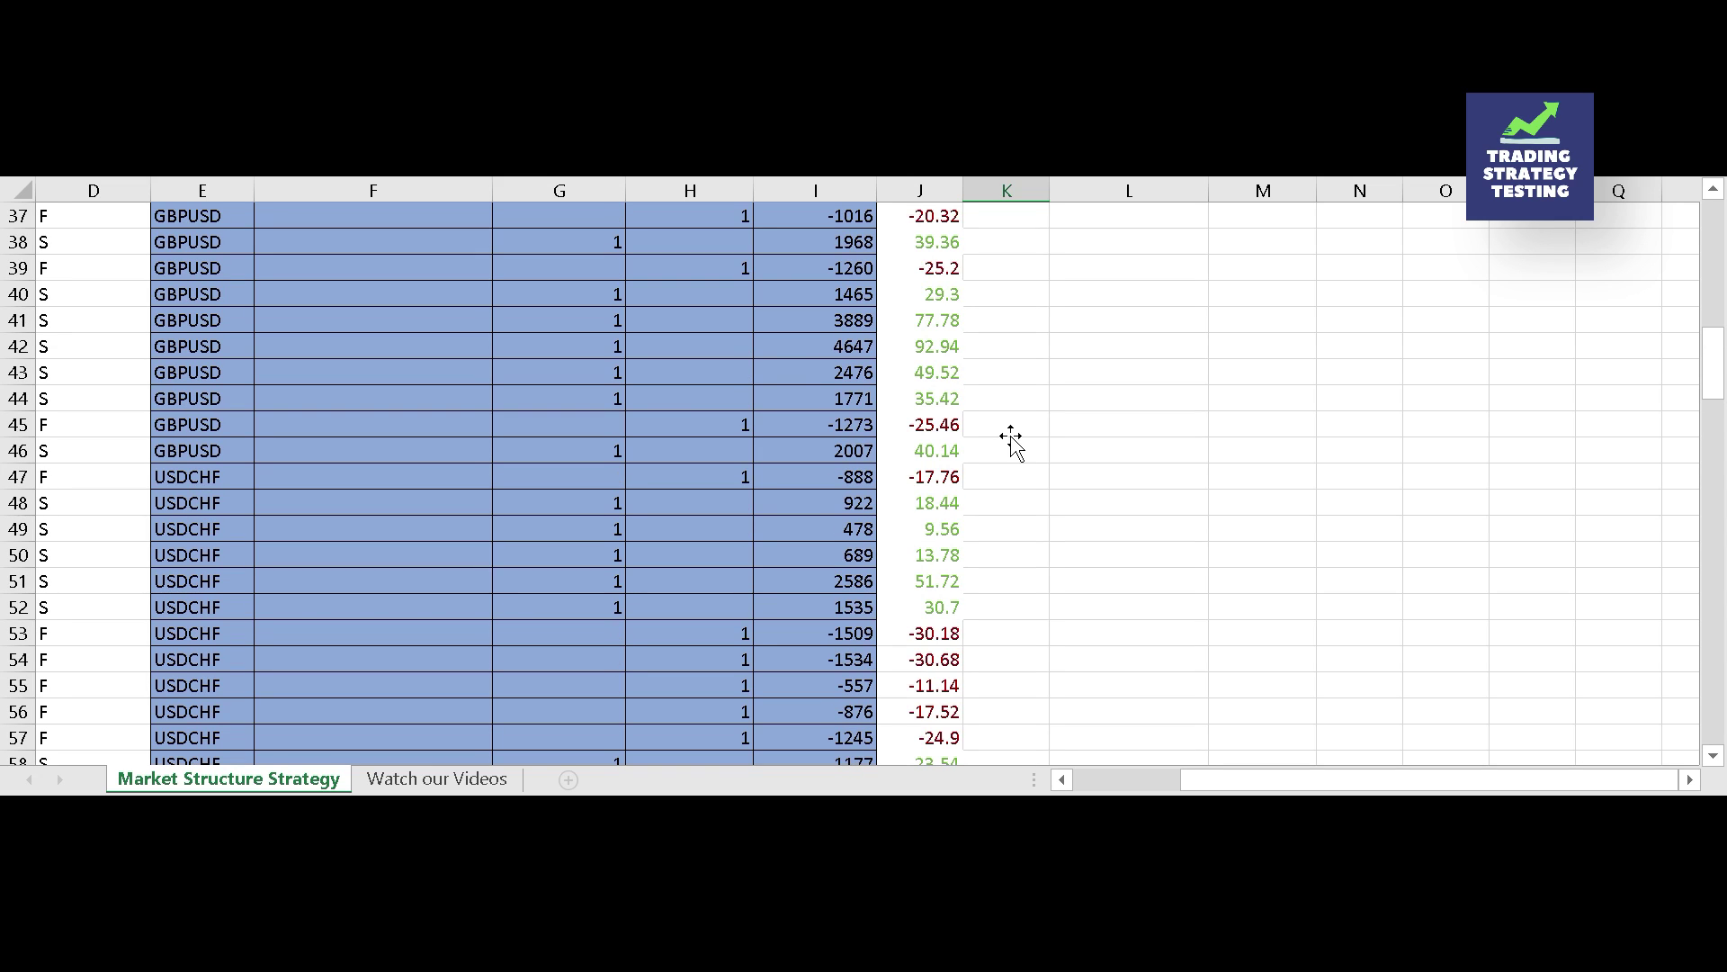
pyautogui.scroll(4, 1010, 437)
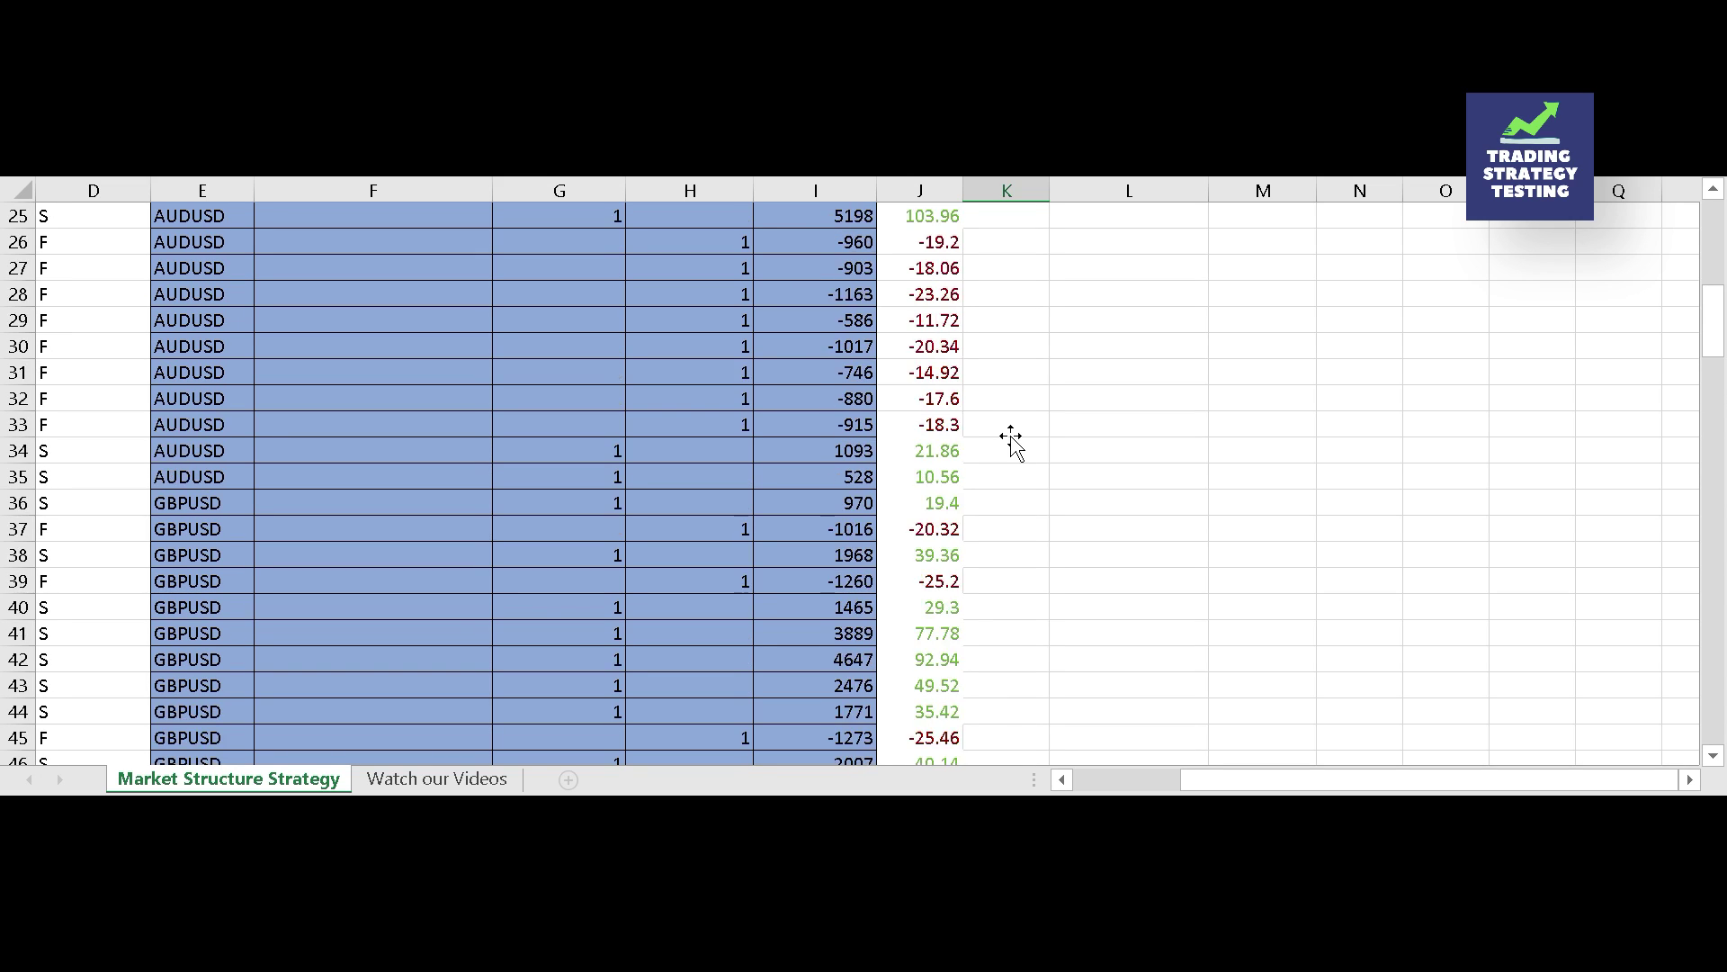
pyautogui.scroll(4, 1010, 436)
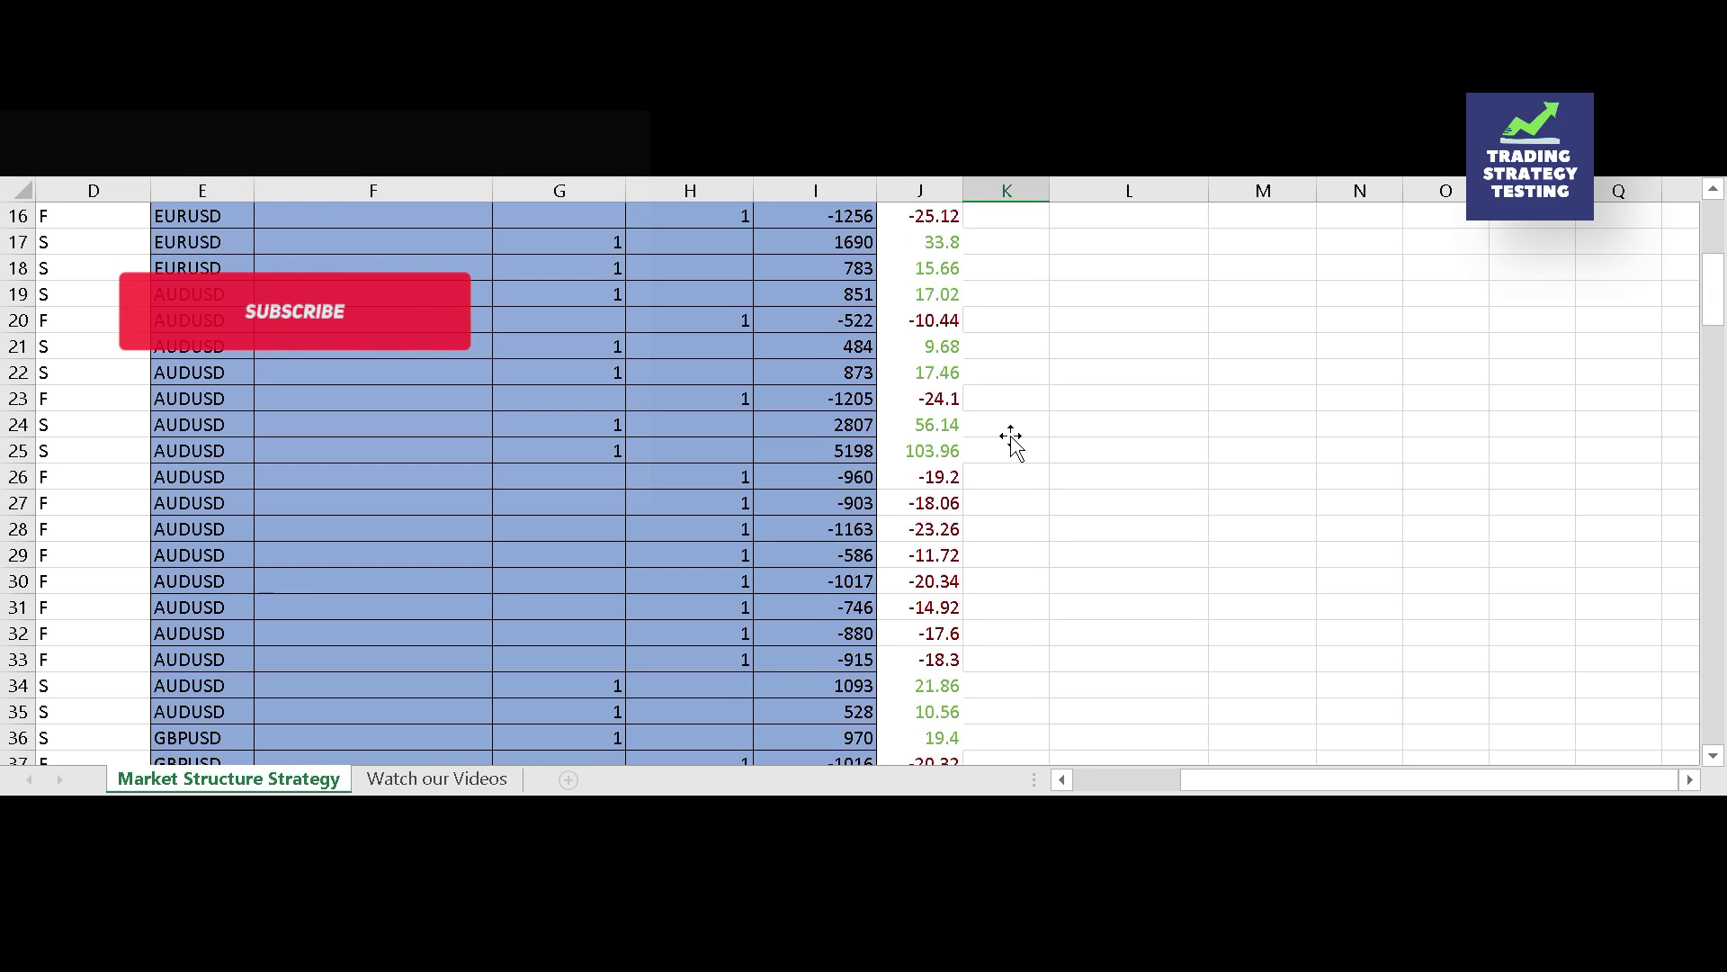
pyautogui.scroll(4, 1010, 437)
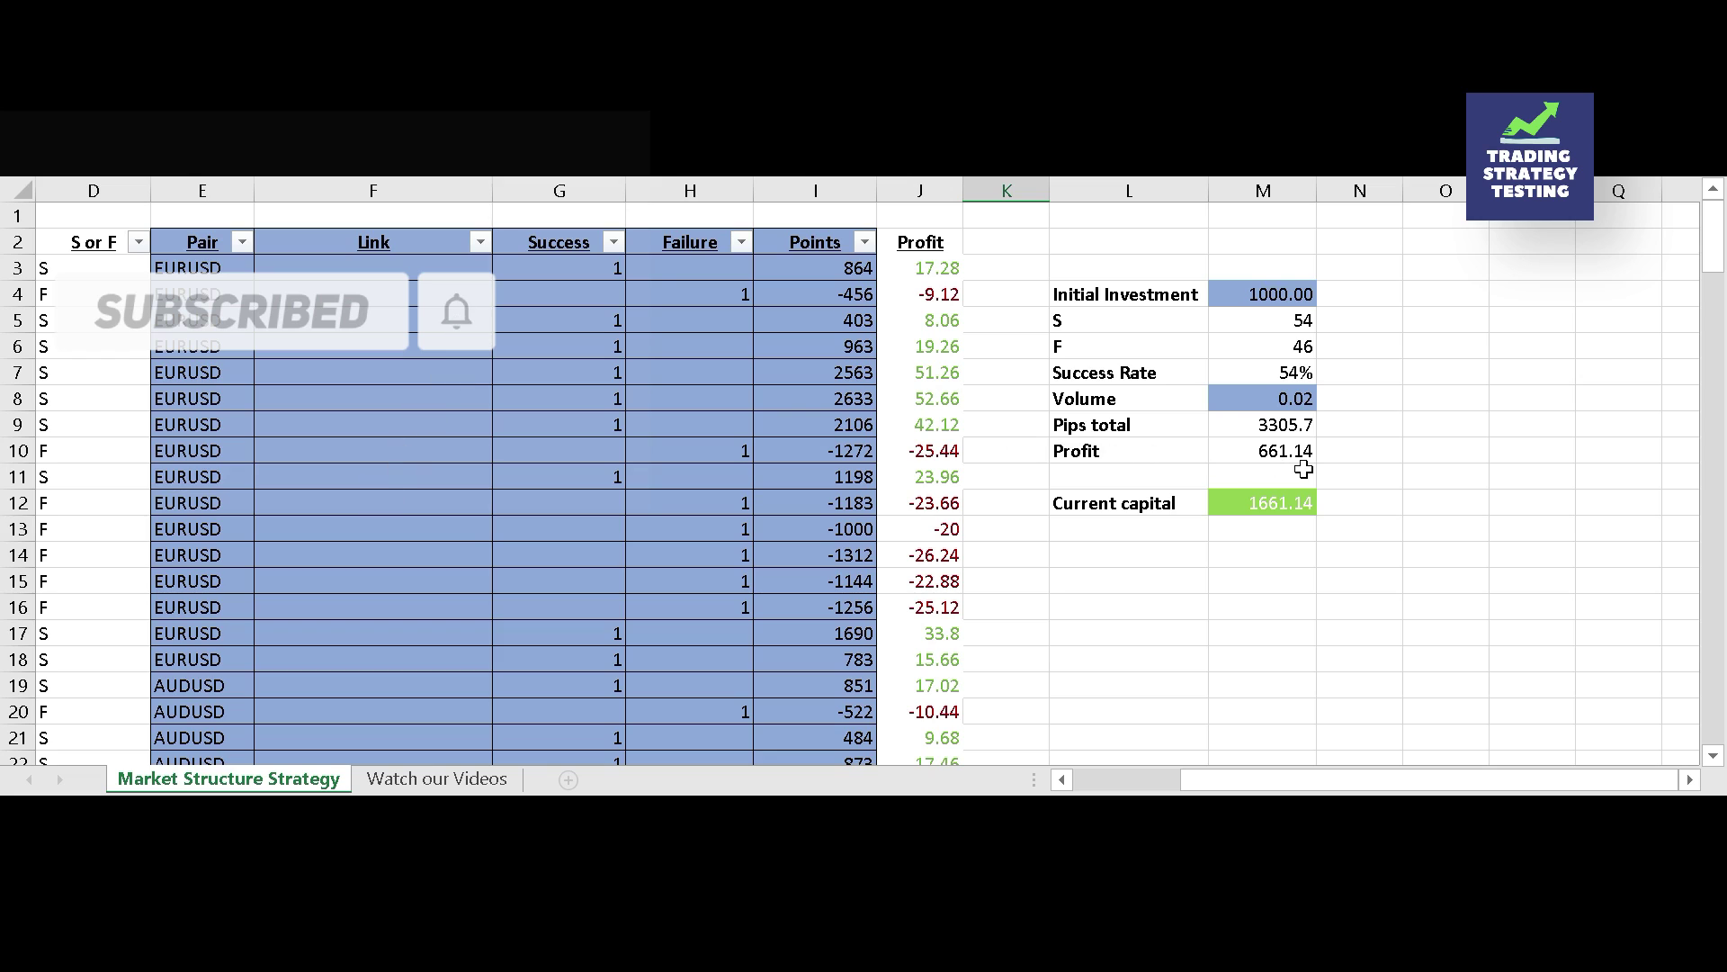
# Check Profit 661.14 and Success Rate 54%, then select the AUDUSD failures in H26:H33
pyautogui.click(1301, 454)
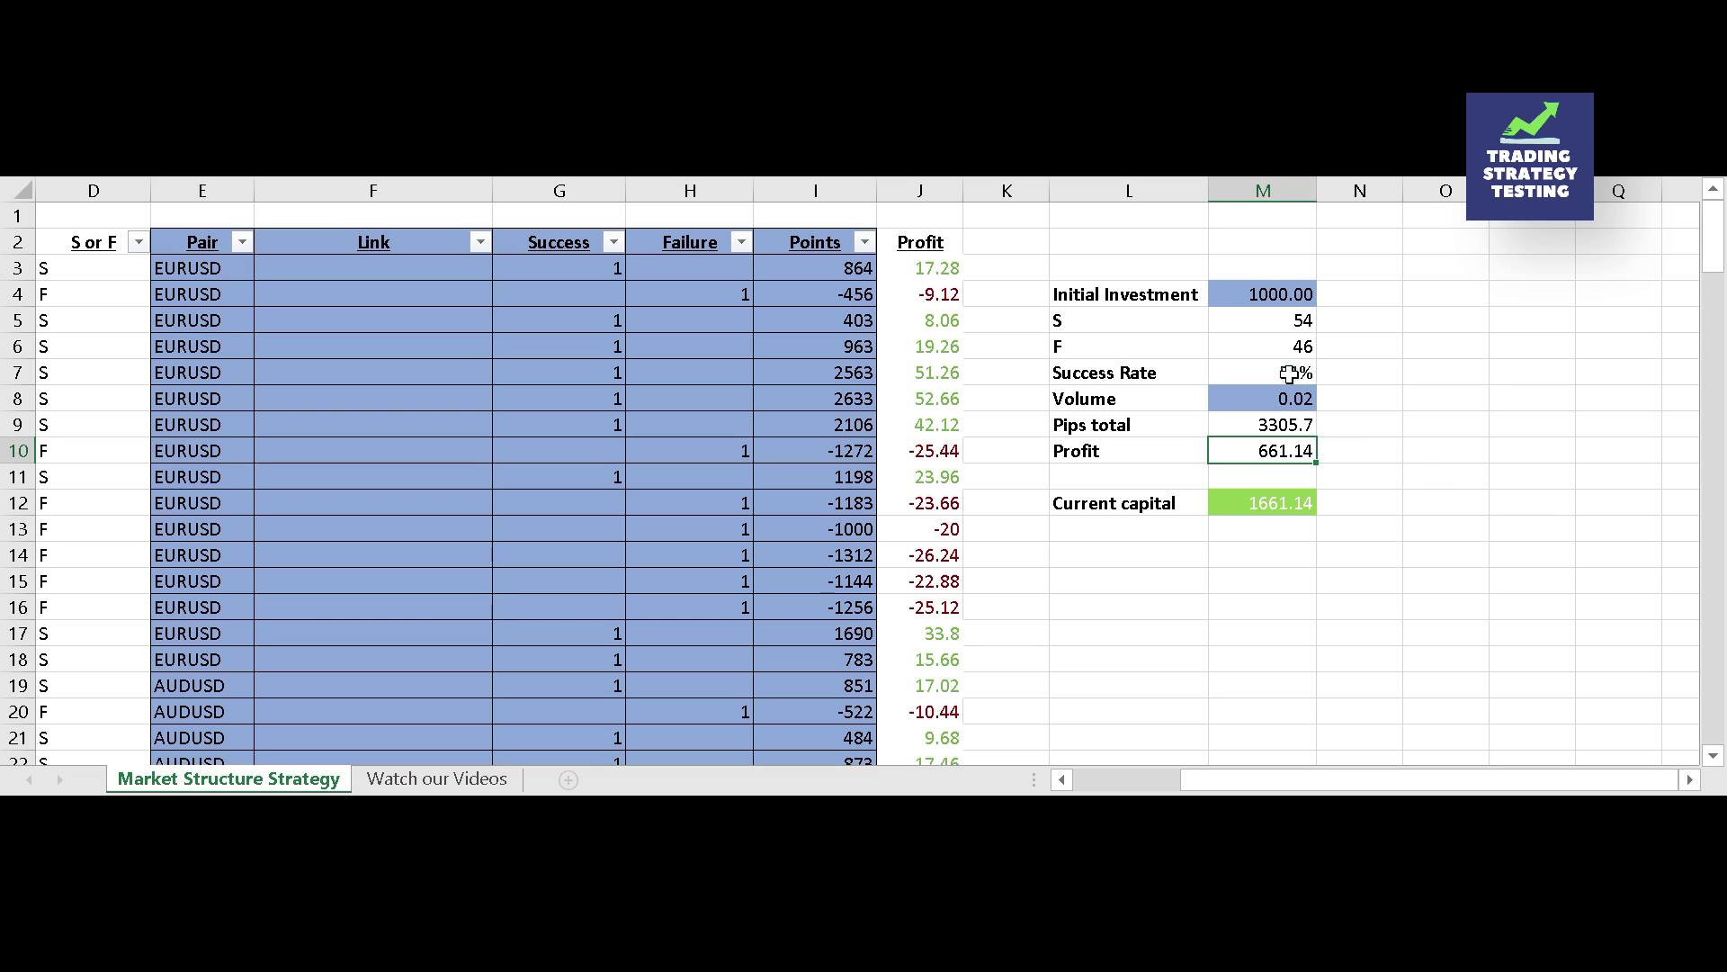
pyautogui.click(1292, 371)
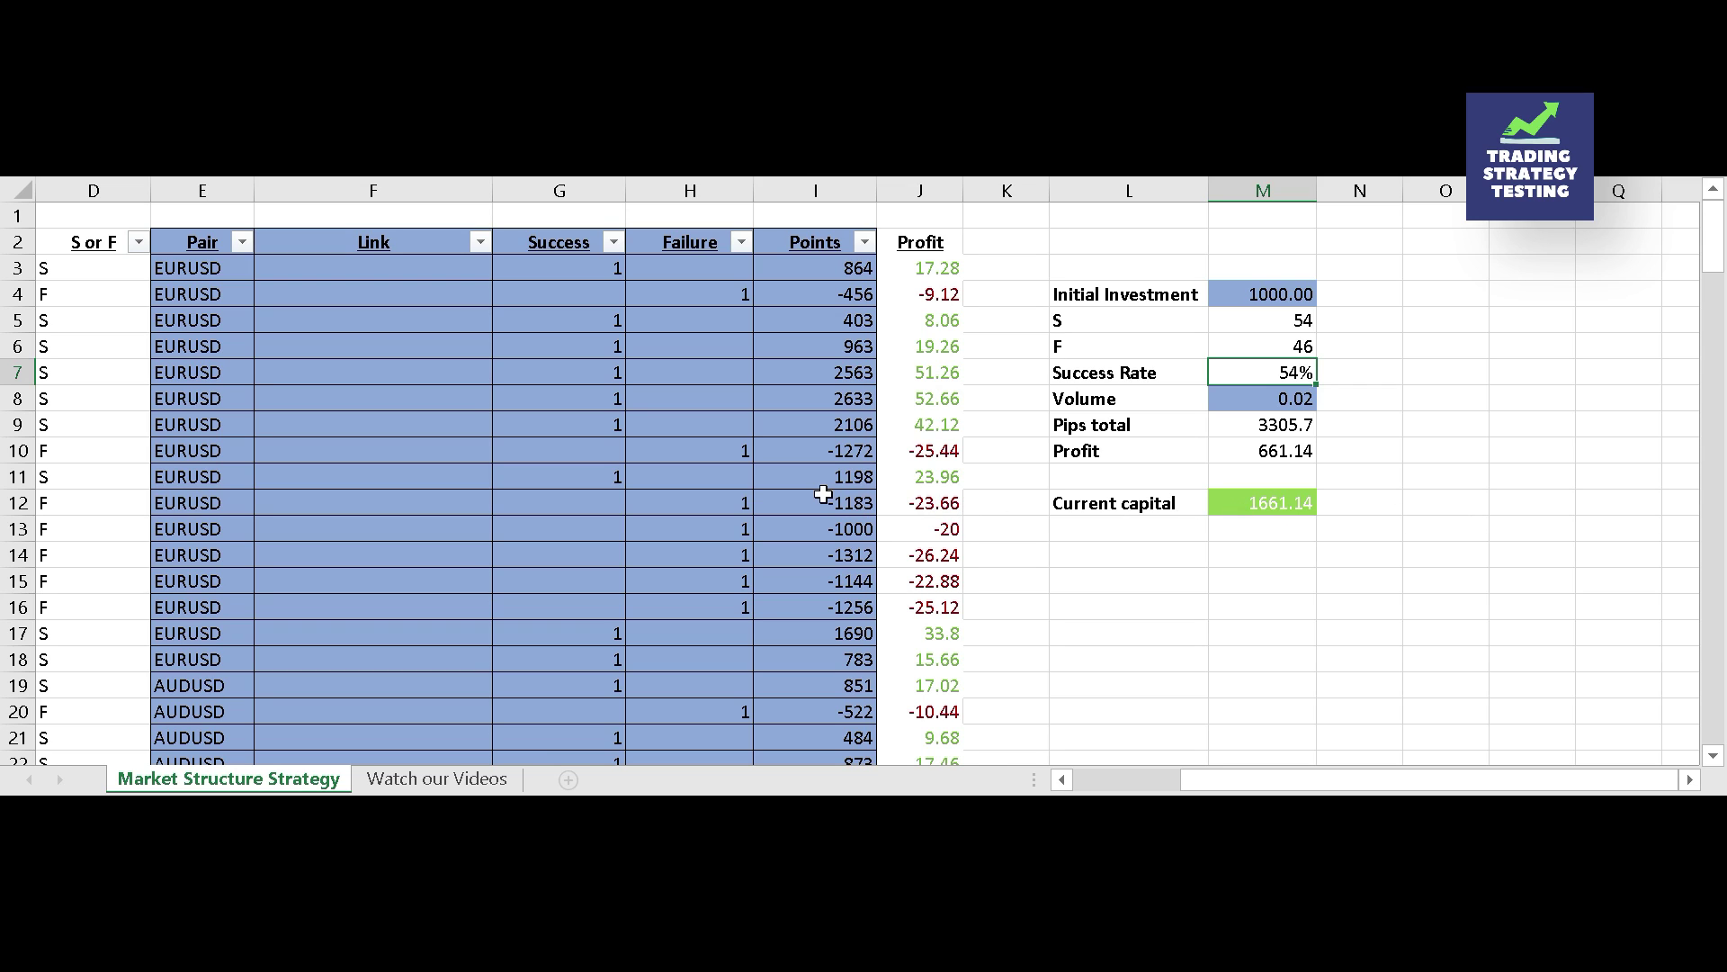
pyautogui.scroll(-5, 819, 491)
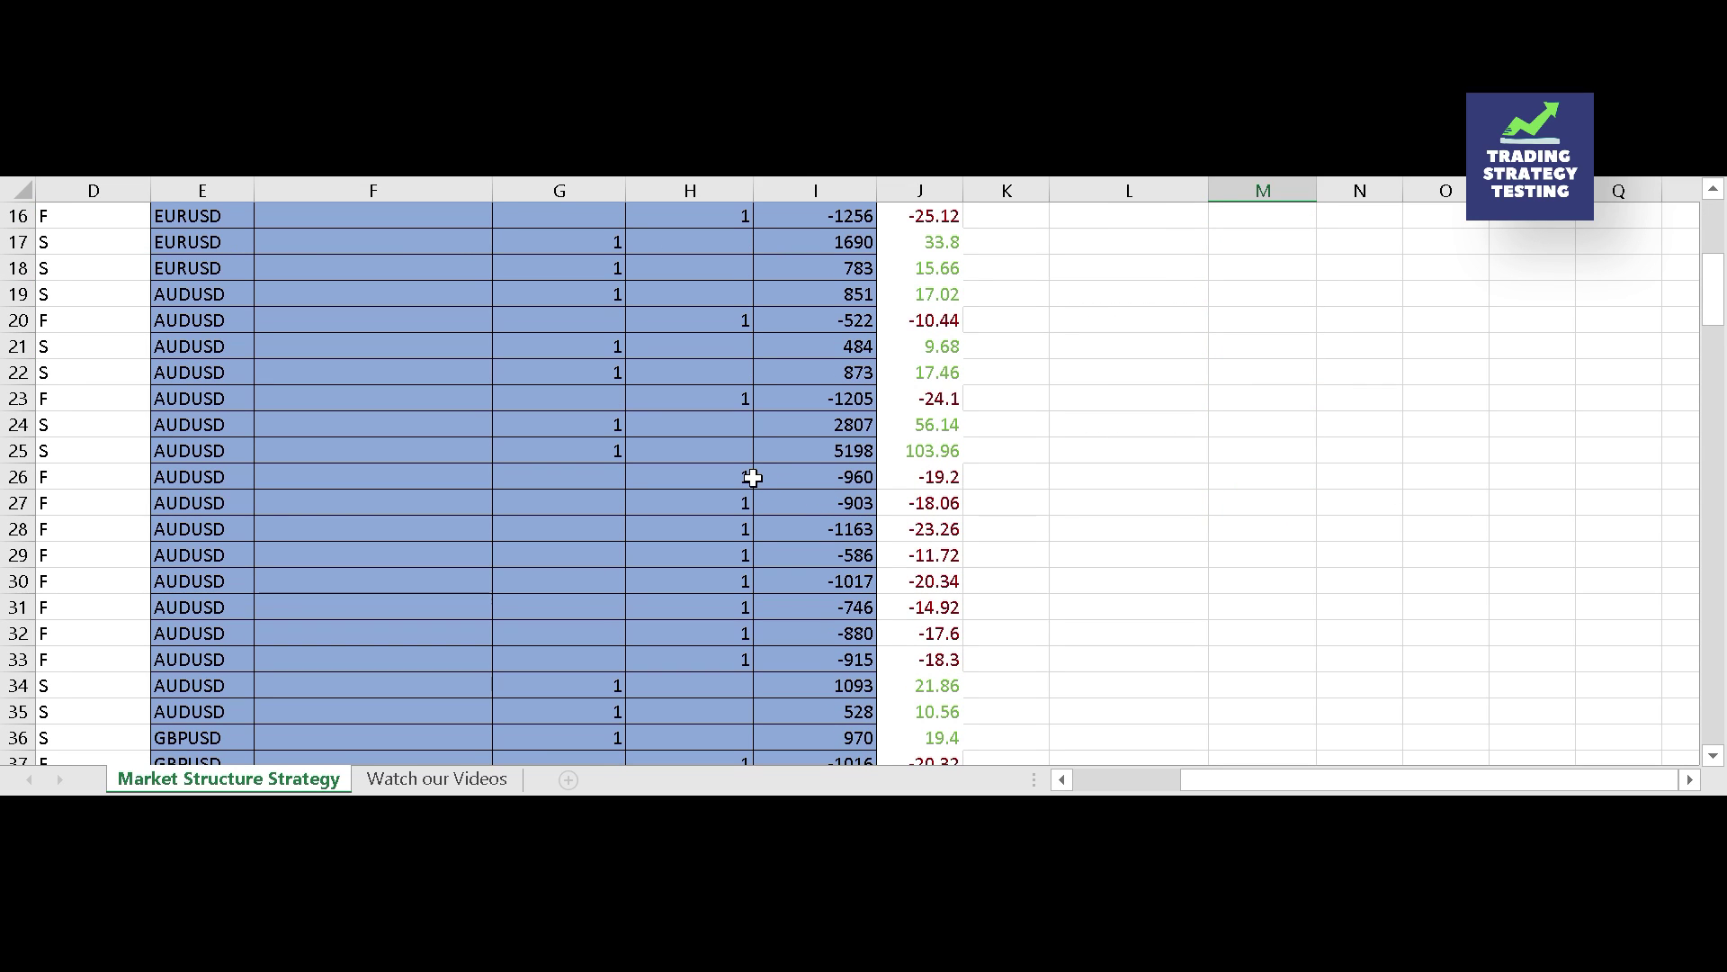
pyautogui.moveTo(732, 476); pyautogui.dragTo(704, 658)
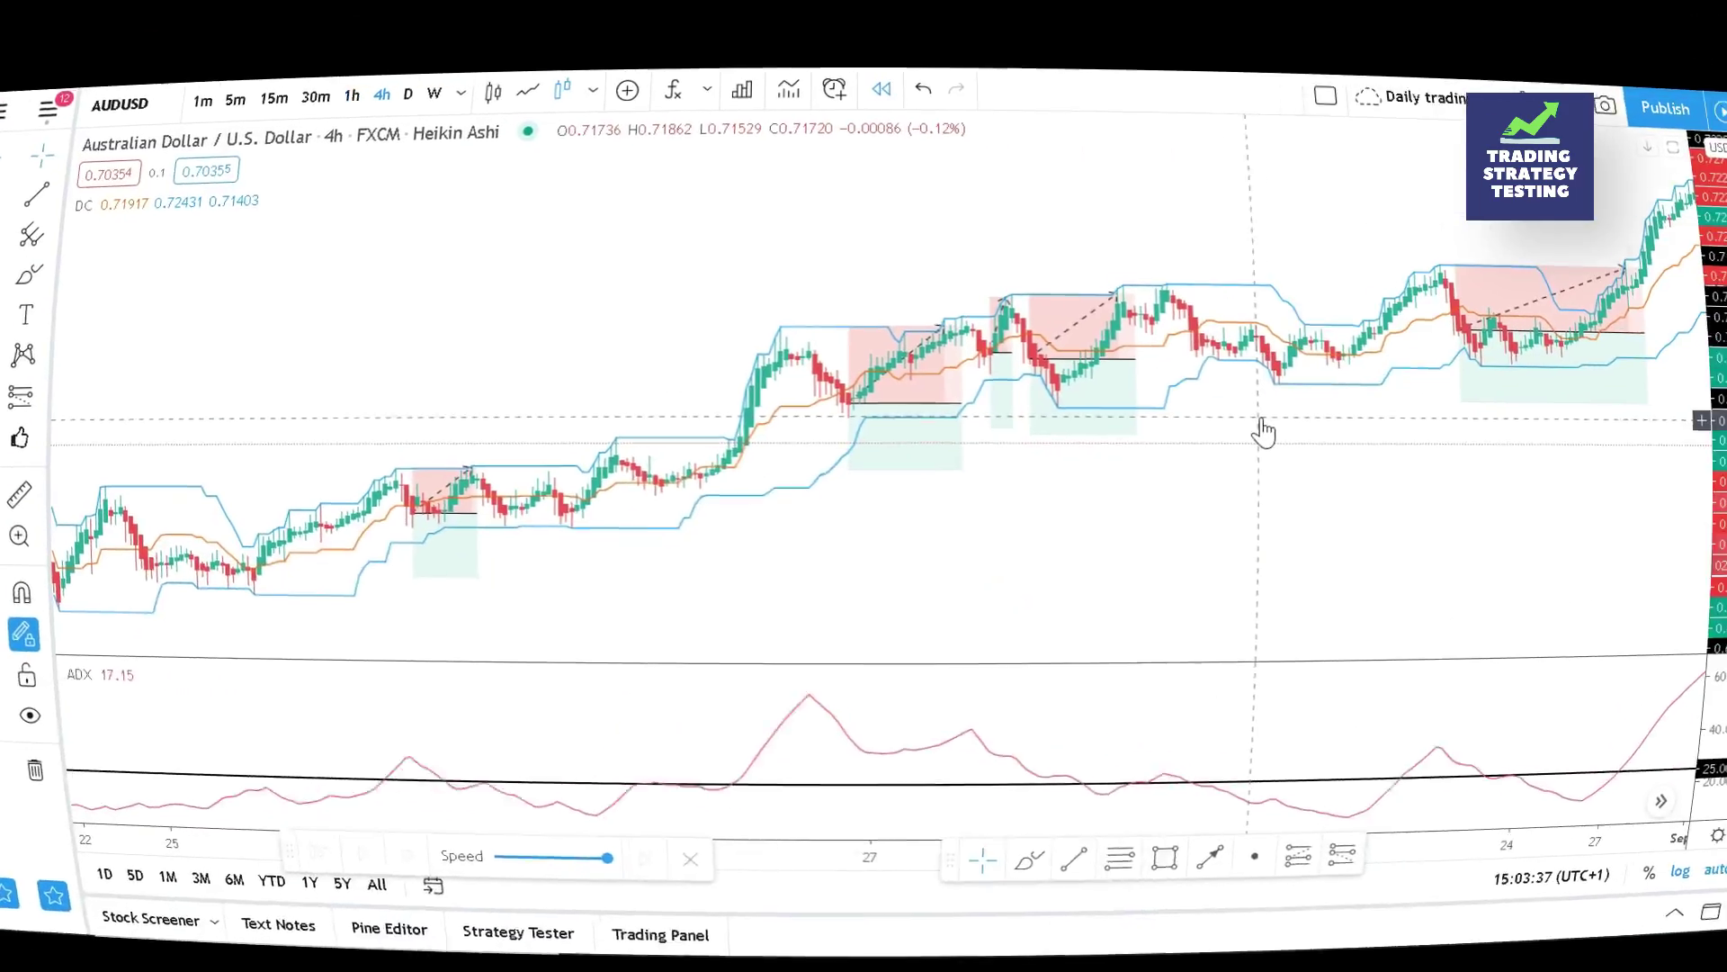
pyautogui.moveTo(1176, 494); pyautogui.dragTo(975, 489)
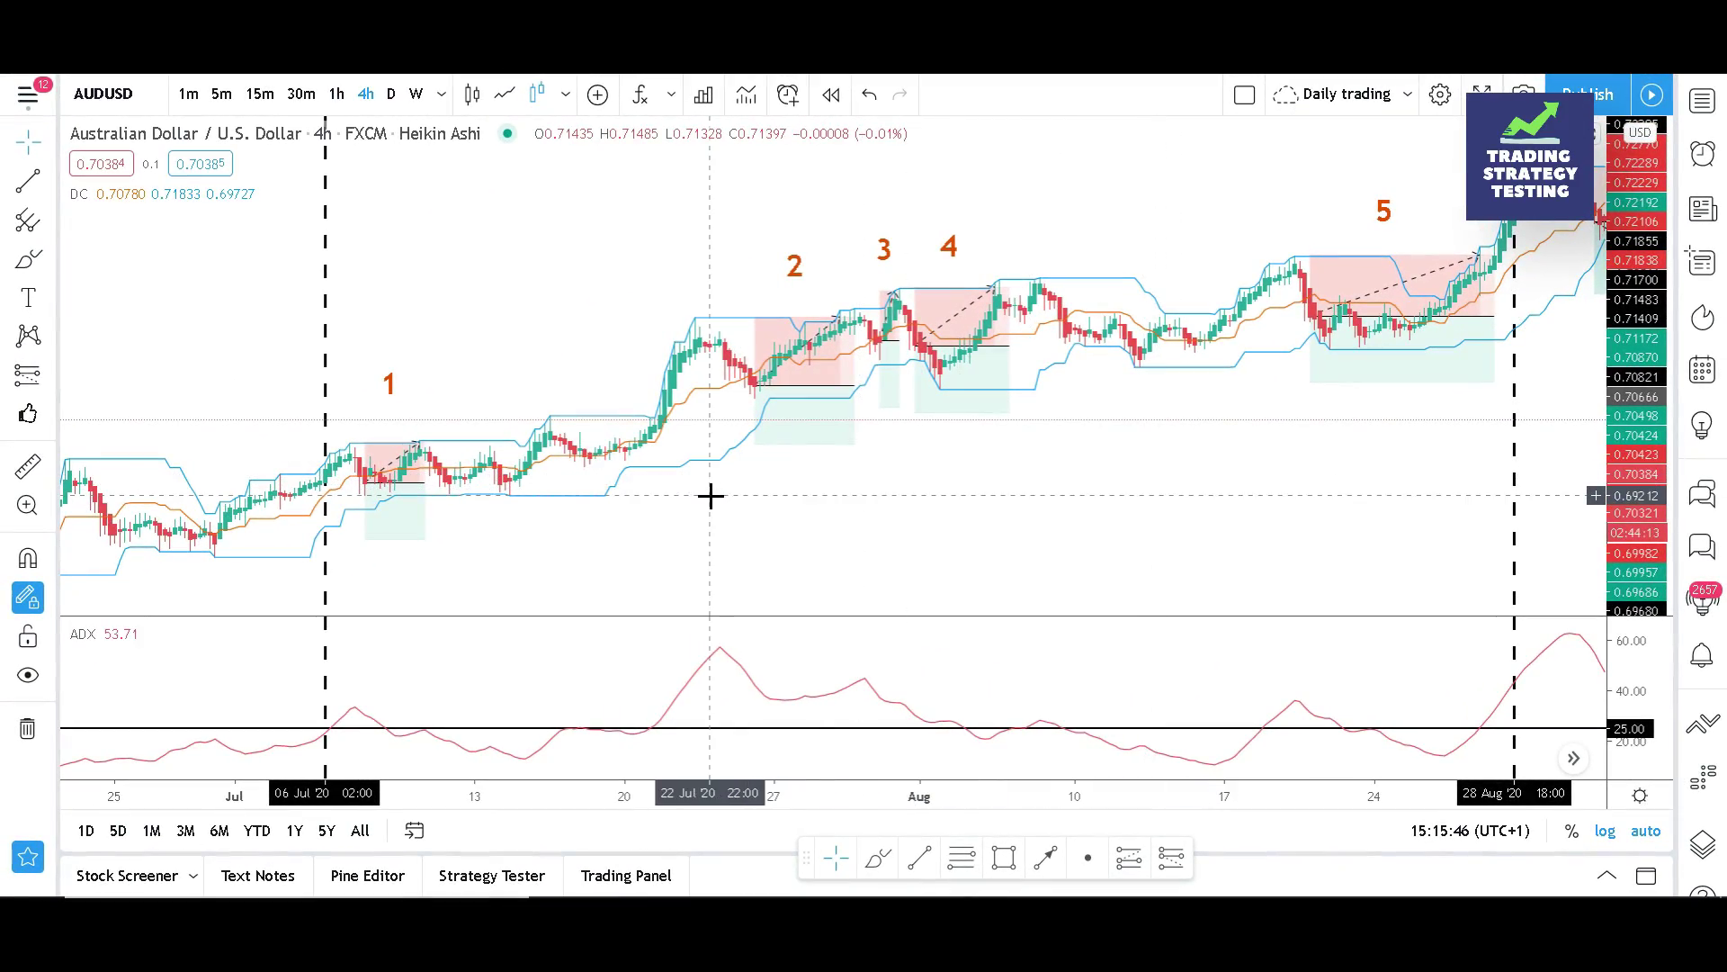
pyautogui.moveTo(1078, 466); pyautogui.dragTo(1061, 463)
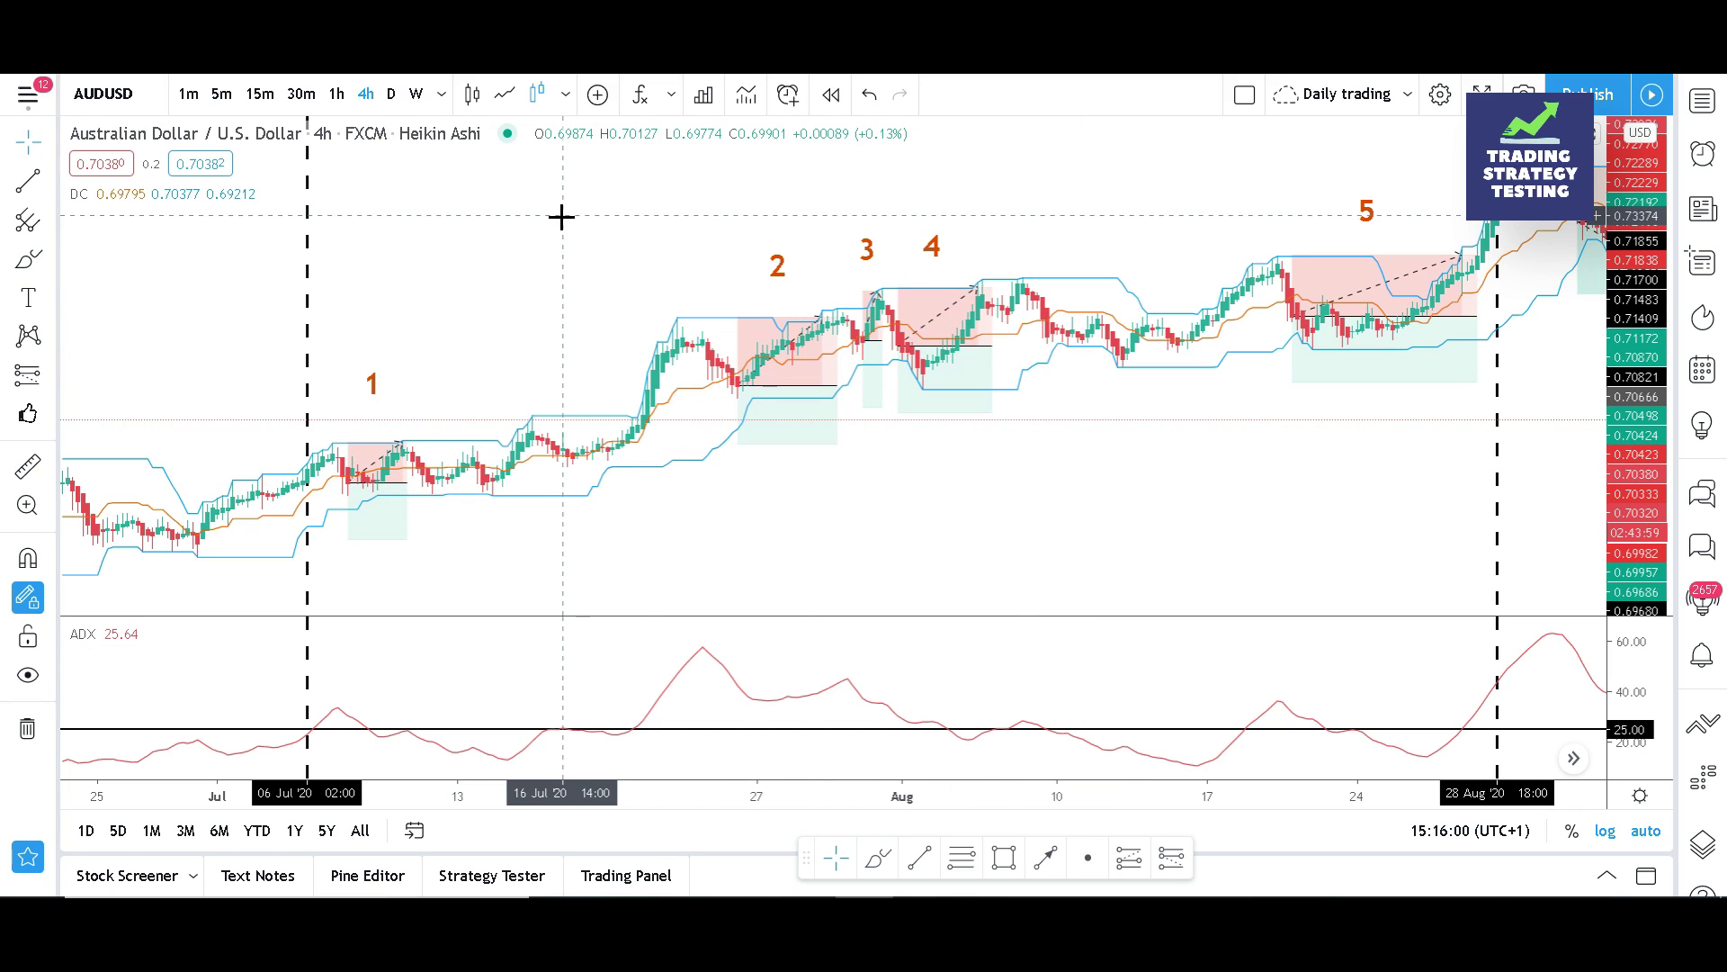
# Search 'expo' and add Moving Average Exponential to the AUDUSD chart
pyautogui.click(640, 94)
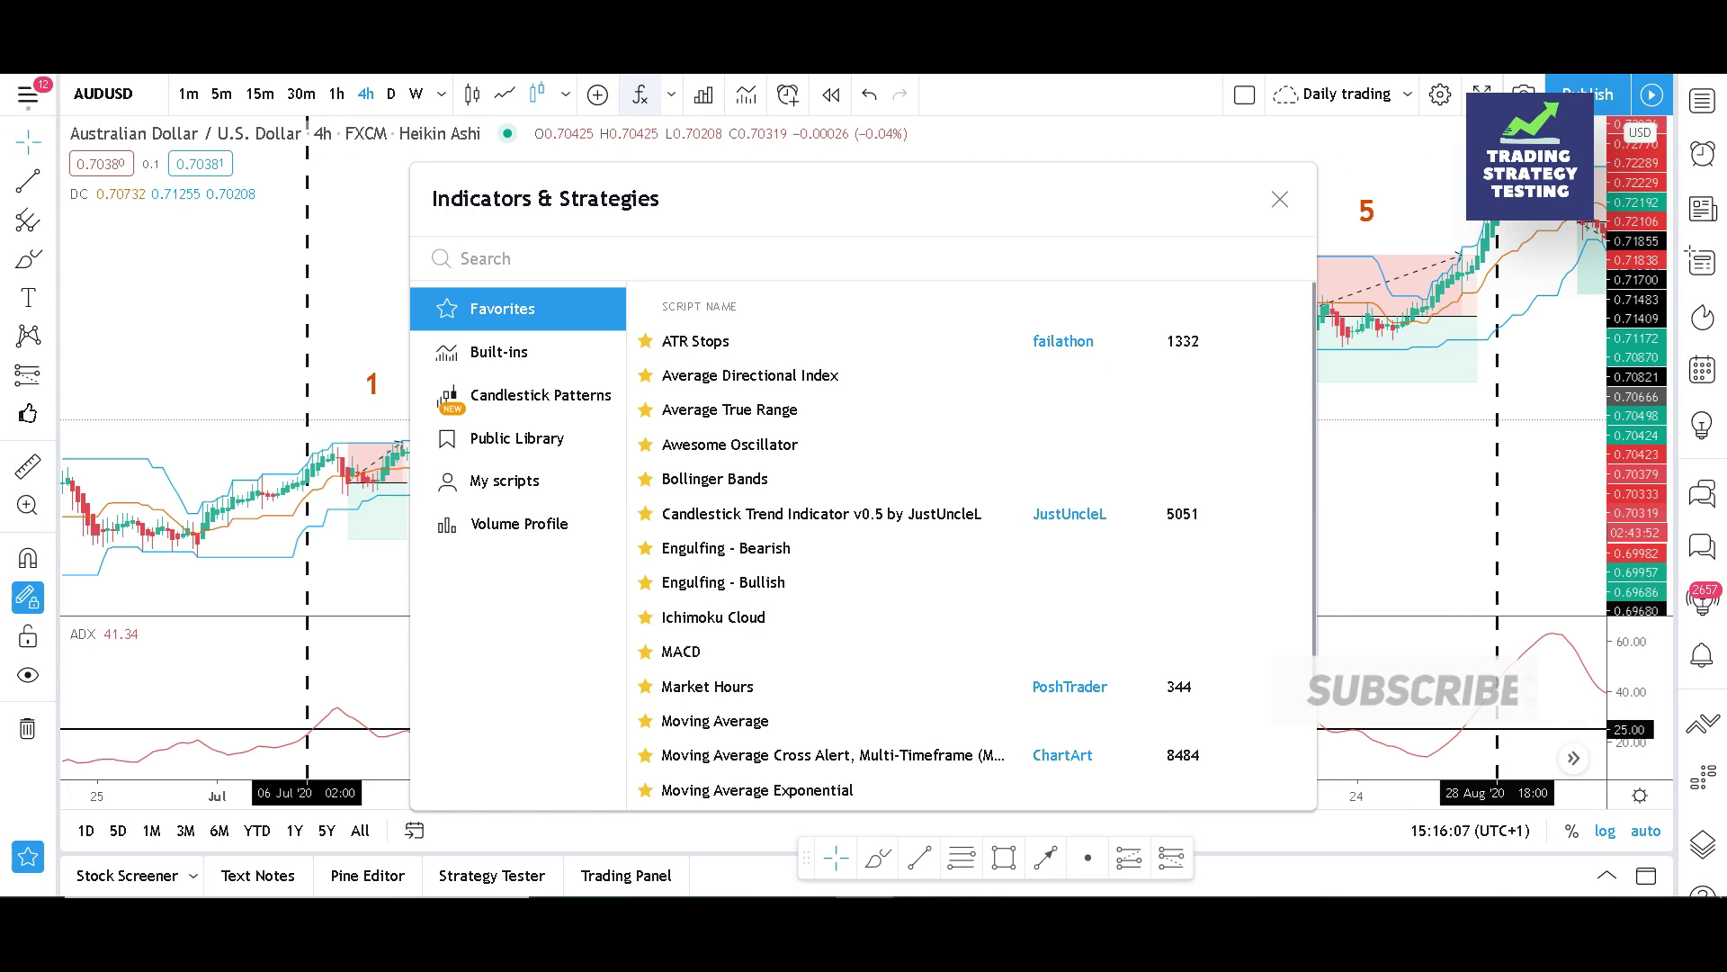
pyautogui.write('exponen')
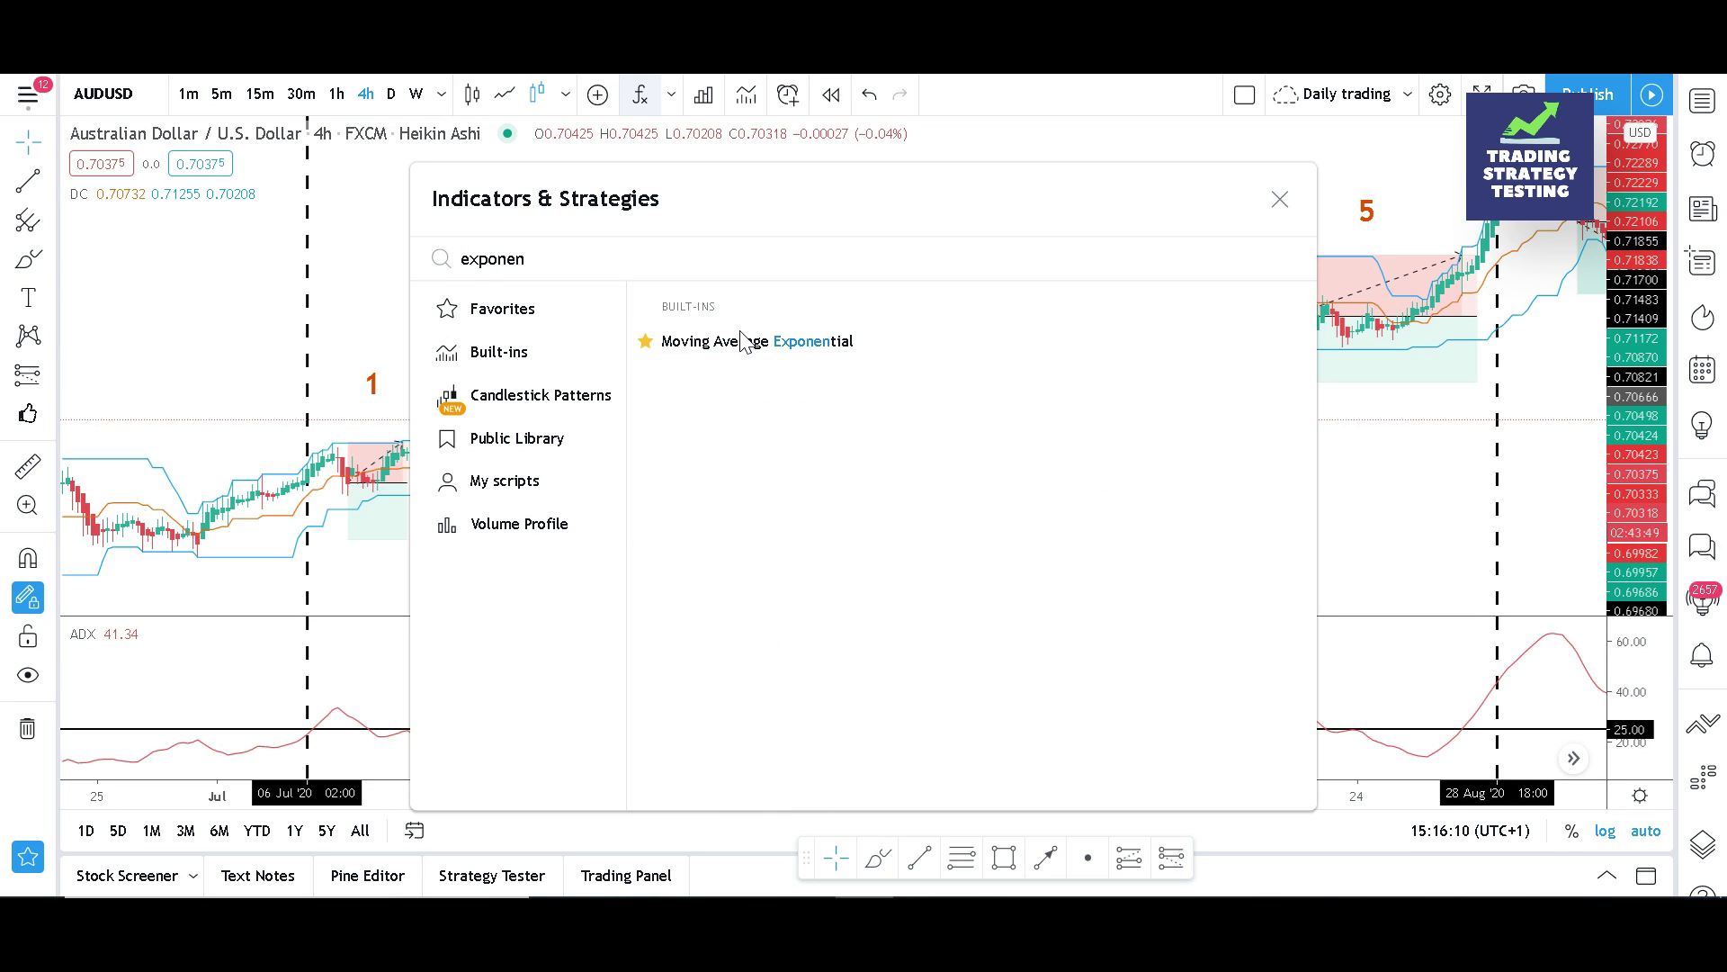
pyautogui.click(742, 342)
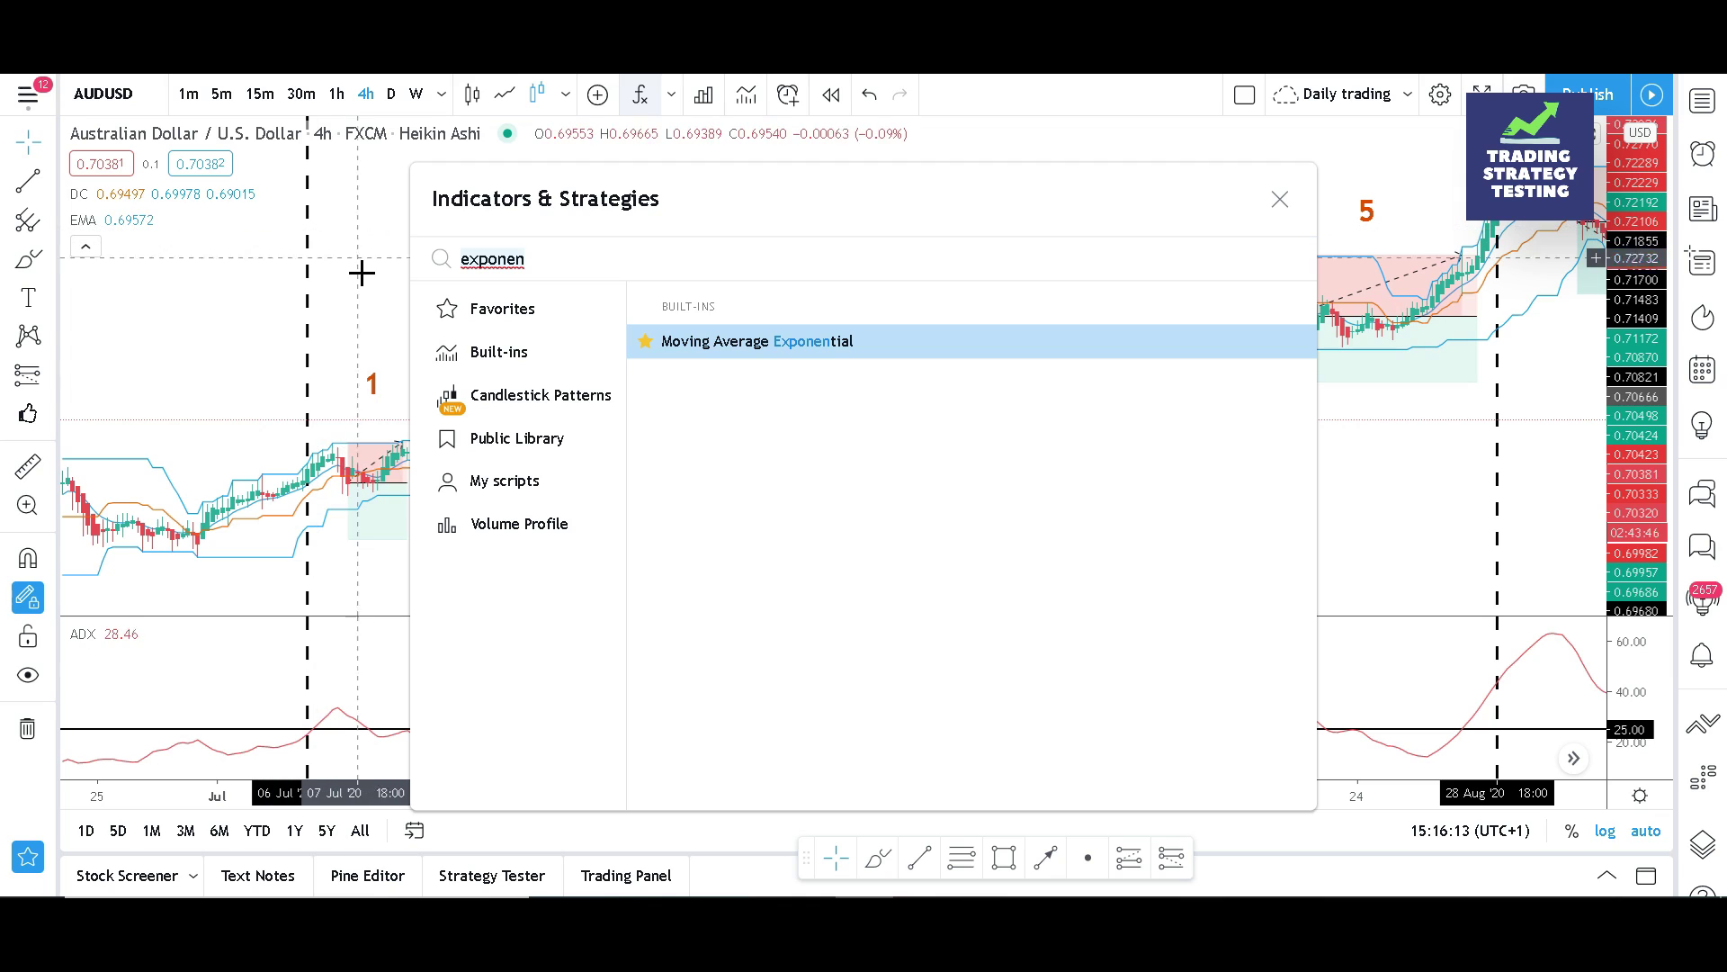
pyautogui.press('Escape')
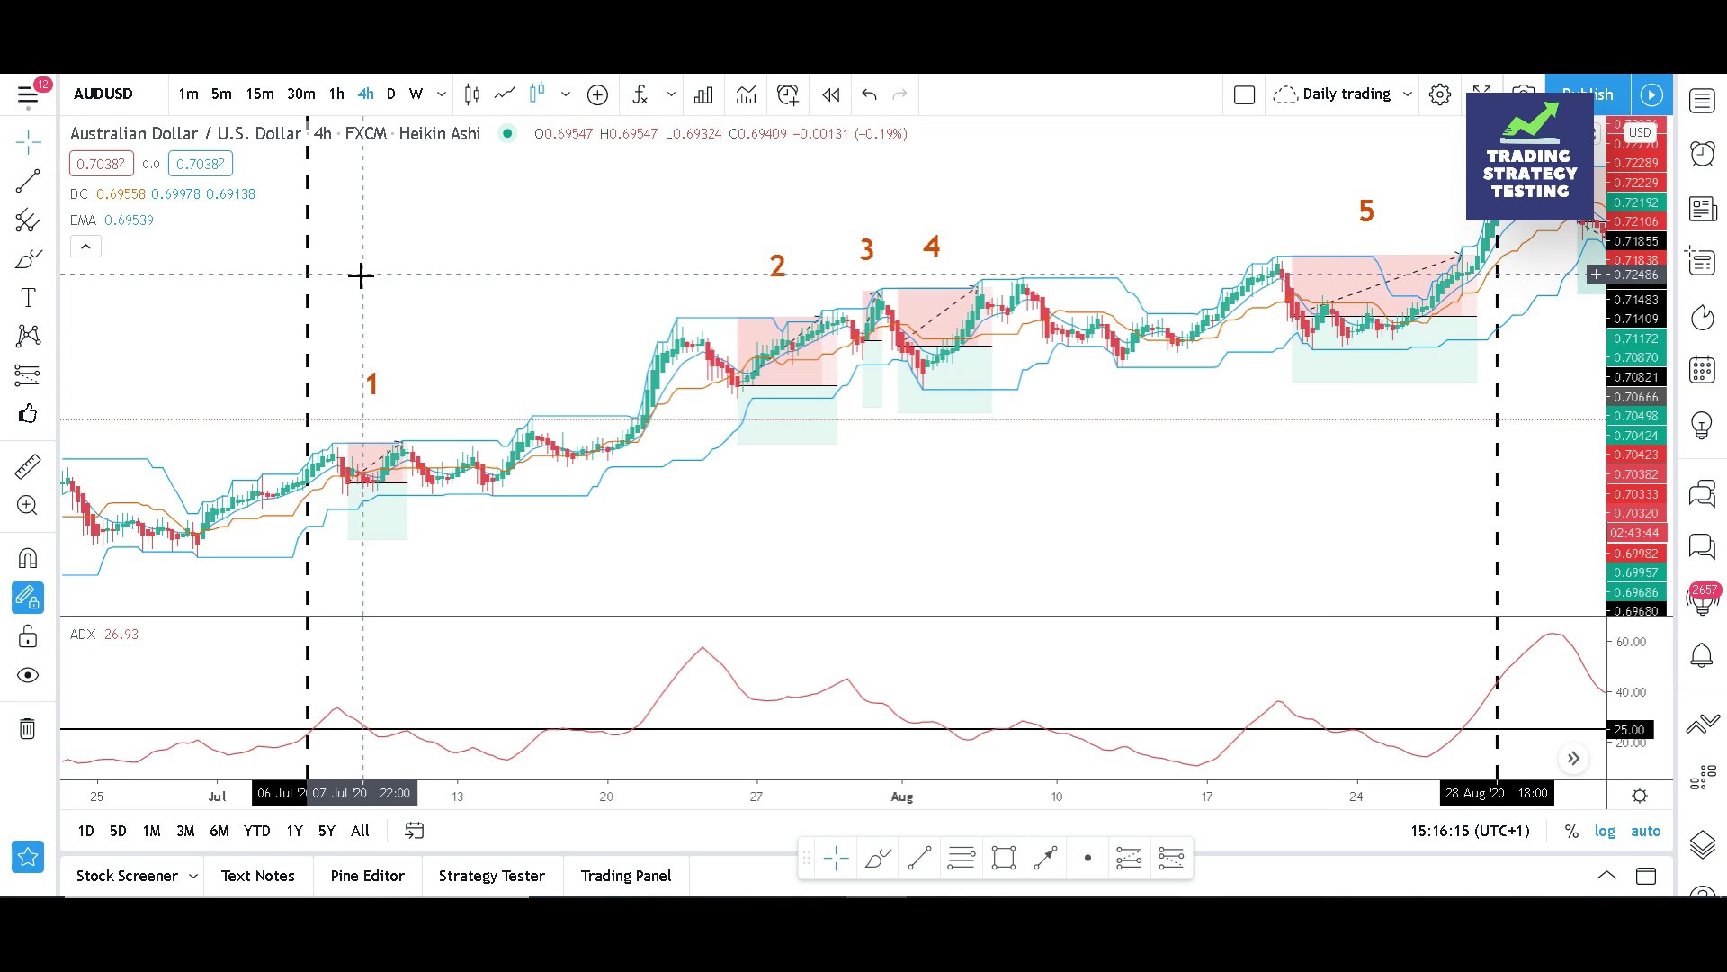
# Set the EMA length to 200 and style it as a red line at the third thickness
pyautogui.moveTo(135, 227)
pyautogui.click(146, 221)
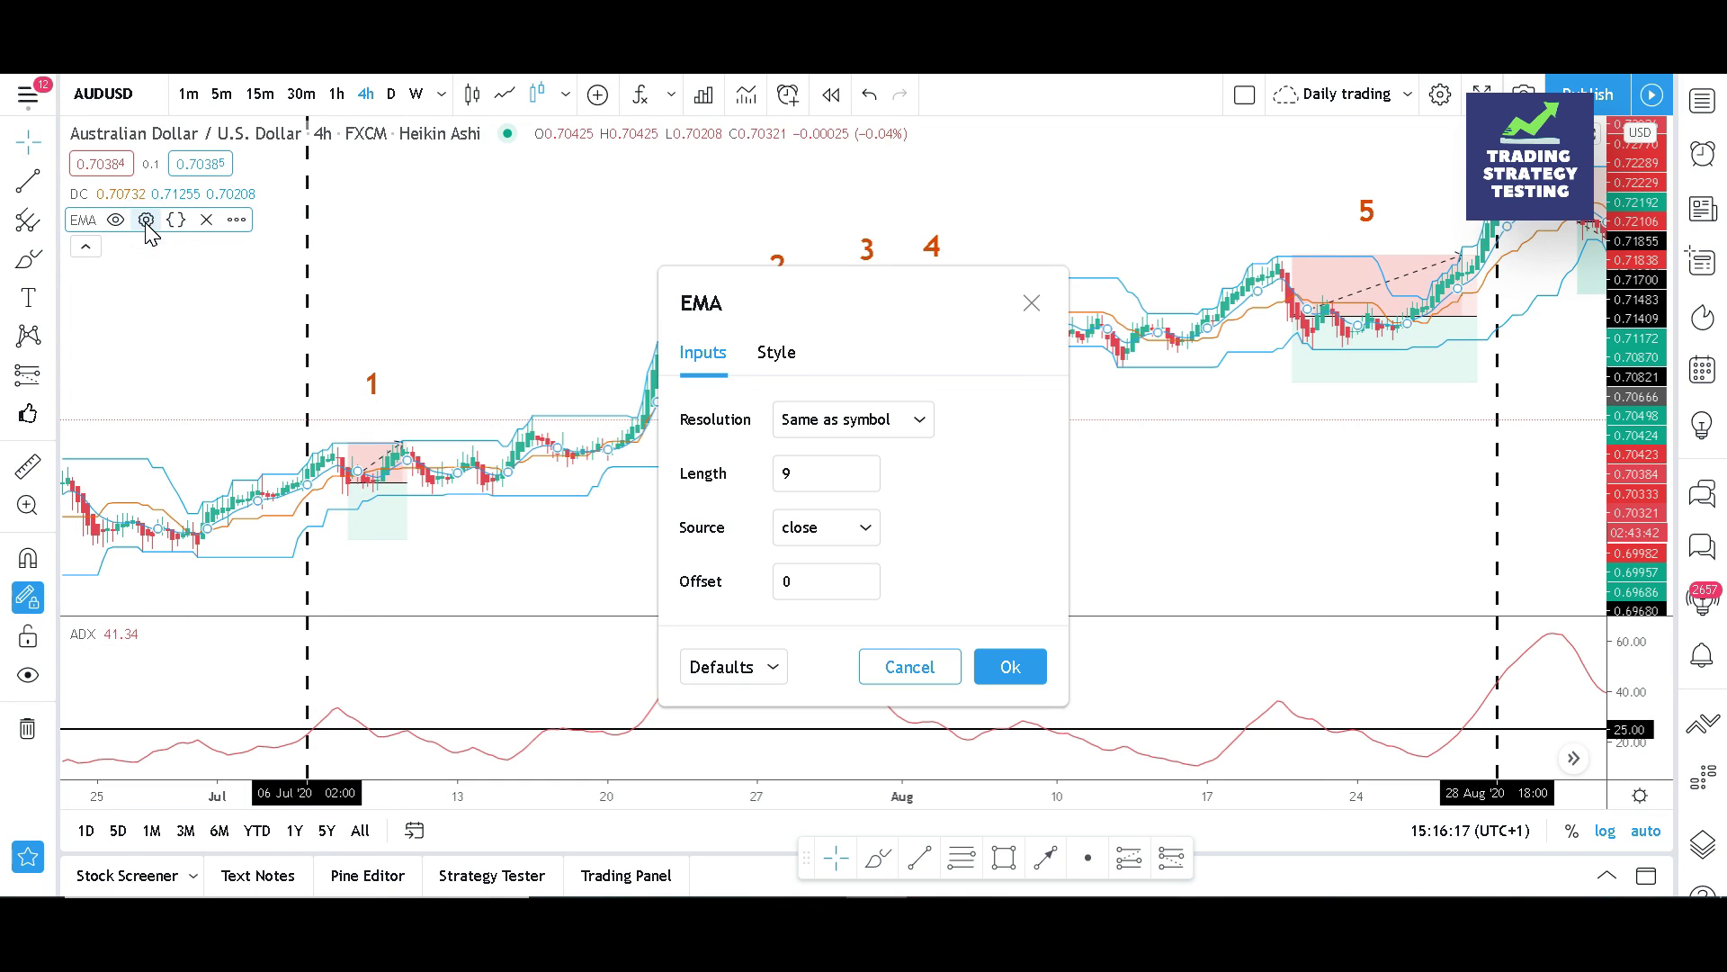
pyautogui.click(820, 486)
pyautogui.doubleClick(819, 472)
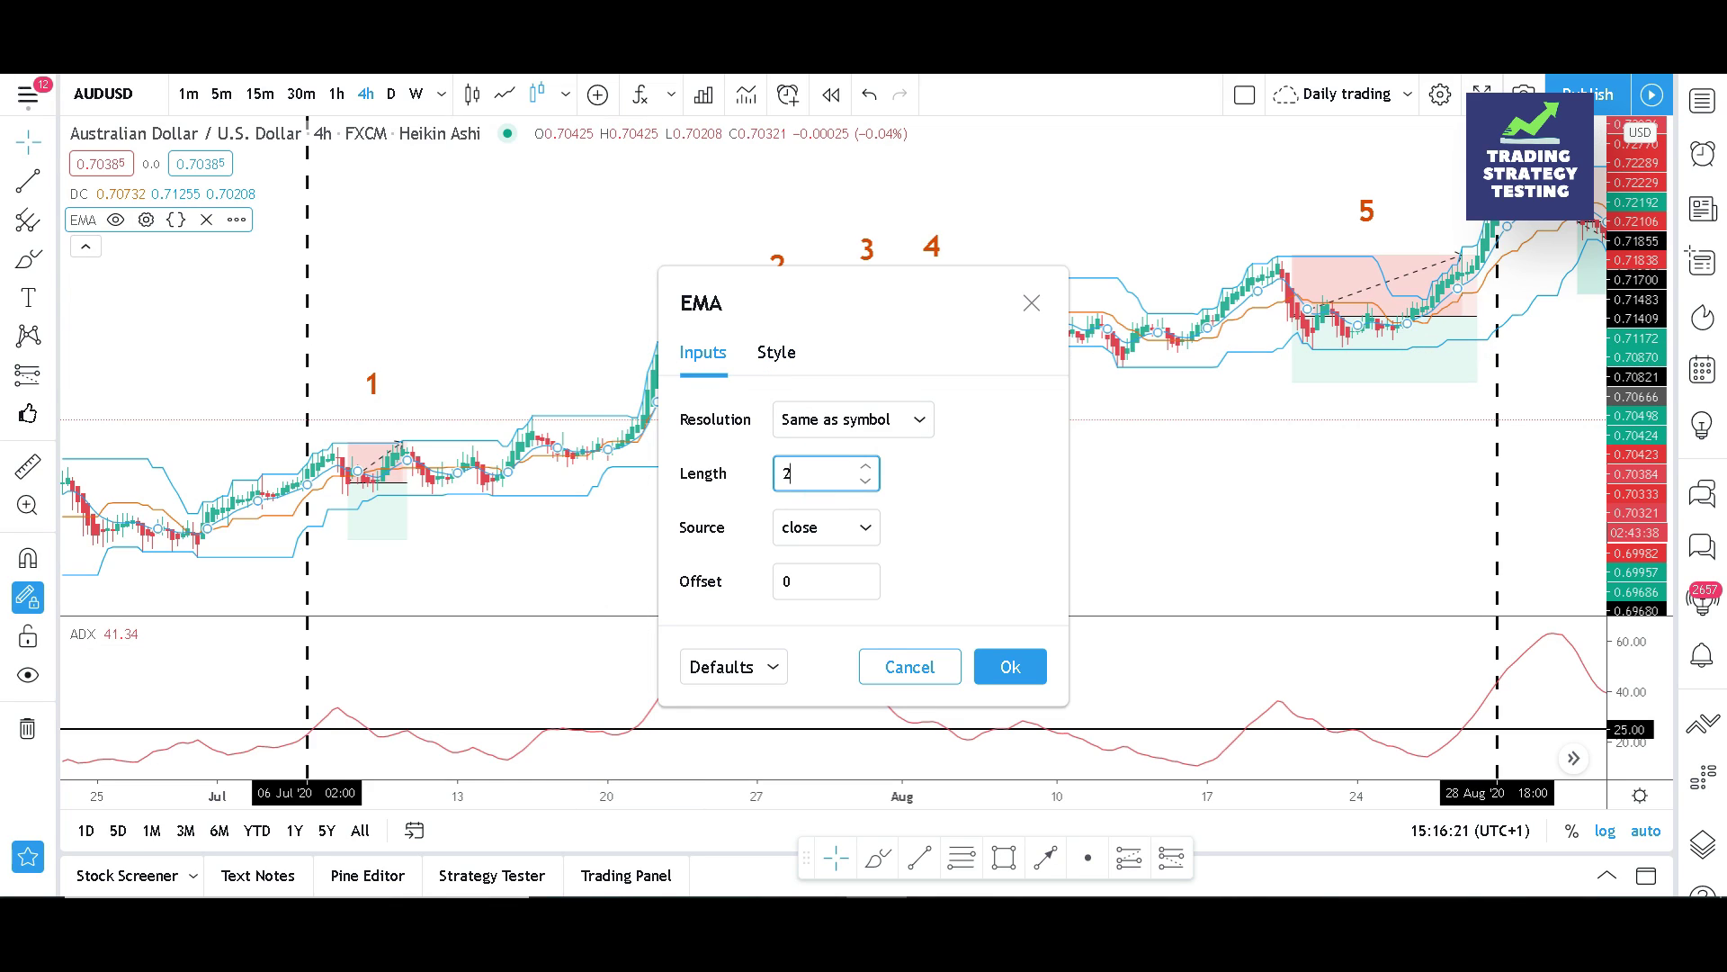
pyautogui.click(799, 360)
pyautogui.click(807, 419)
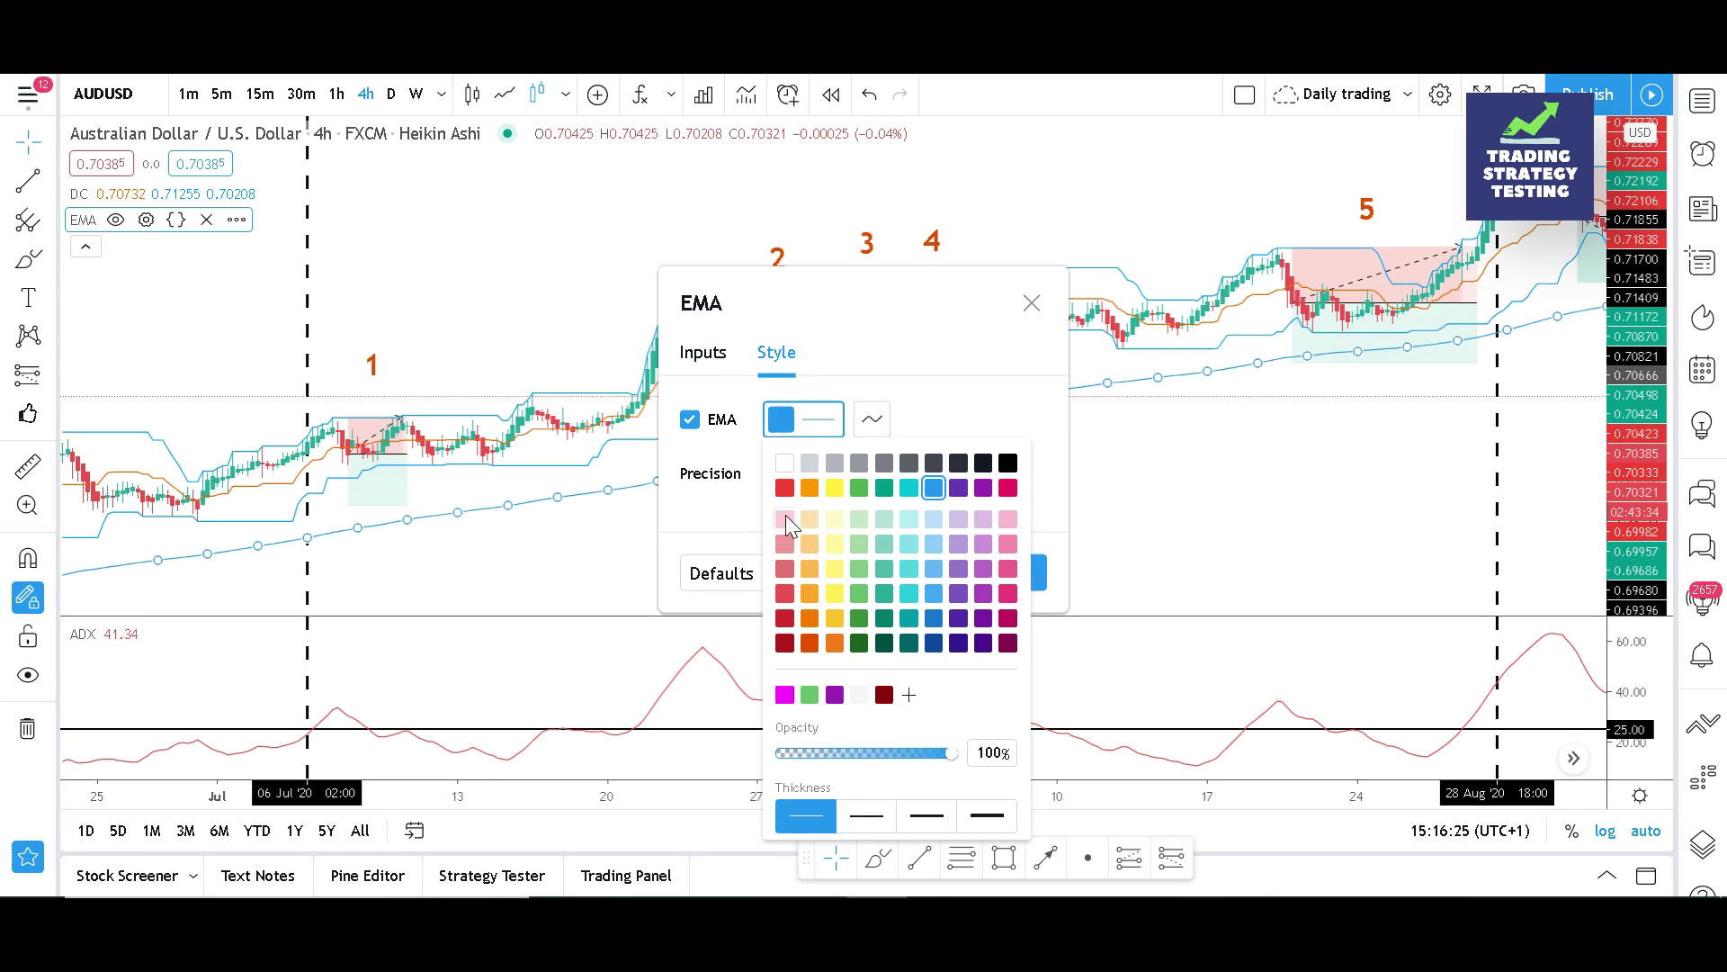
pyautogui.click(782, 489)
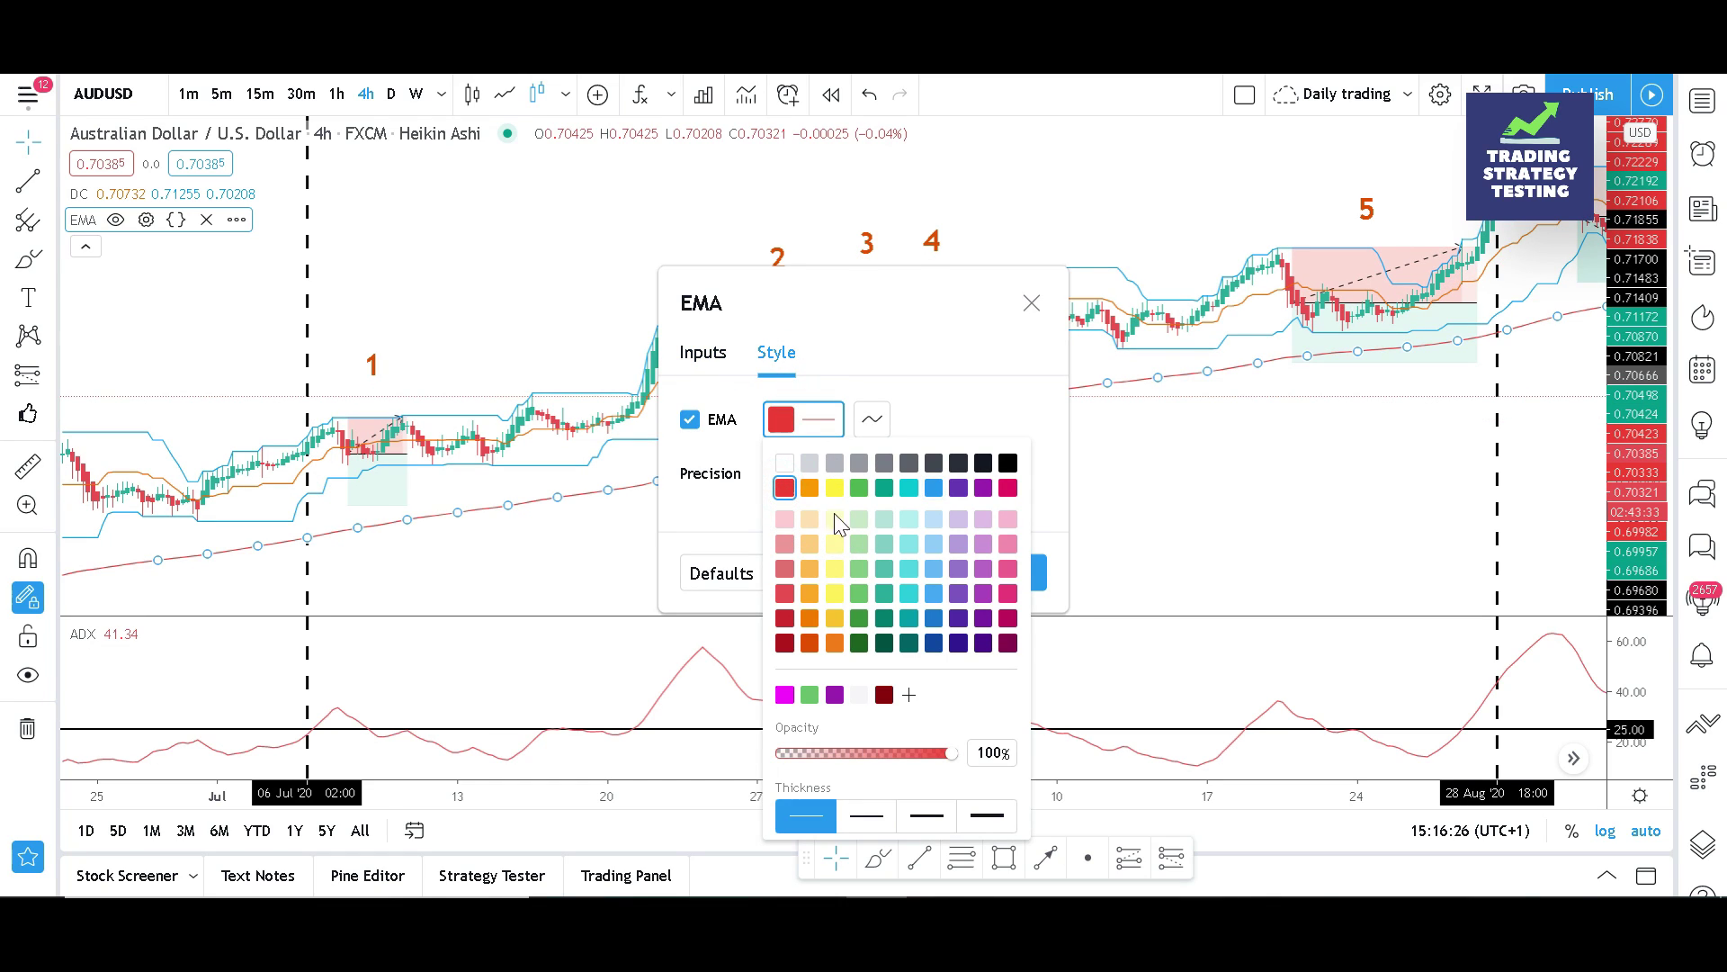
pyautogui.click(927, 816)
pyautogui.click(980, 421)
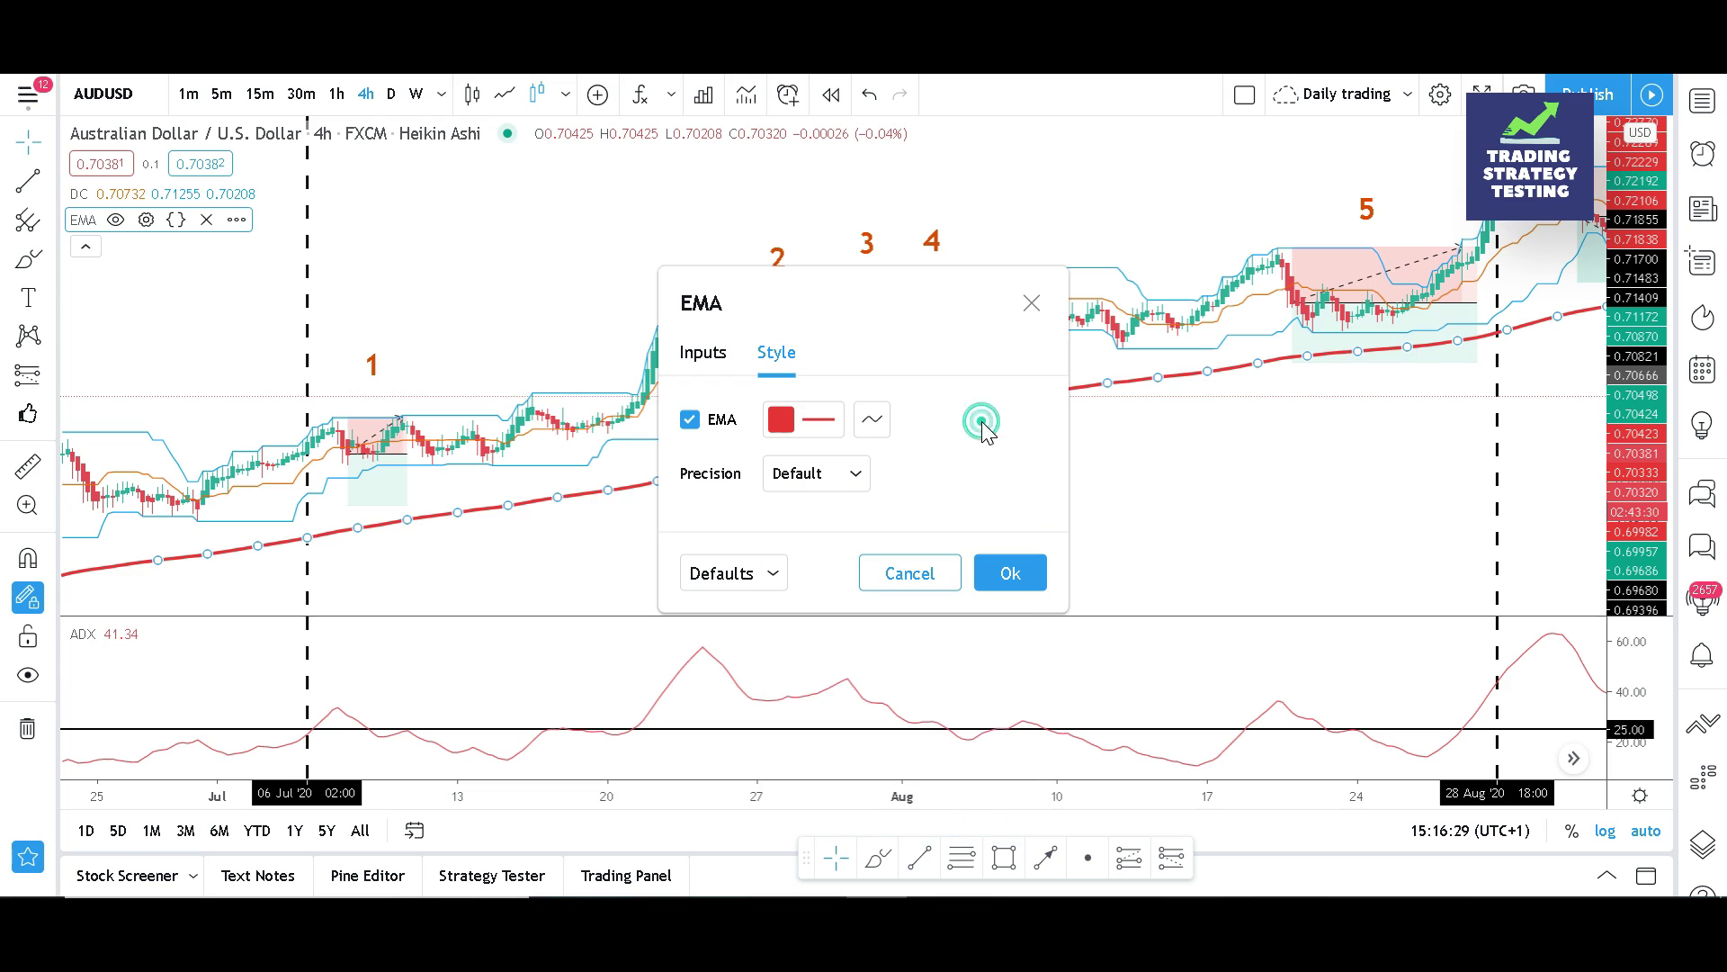
pyautogui.click(1035, 576)
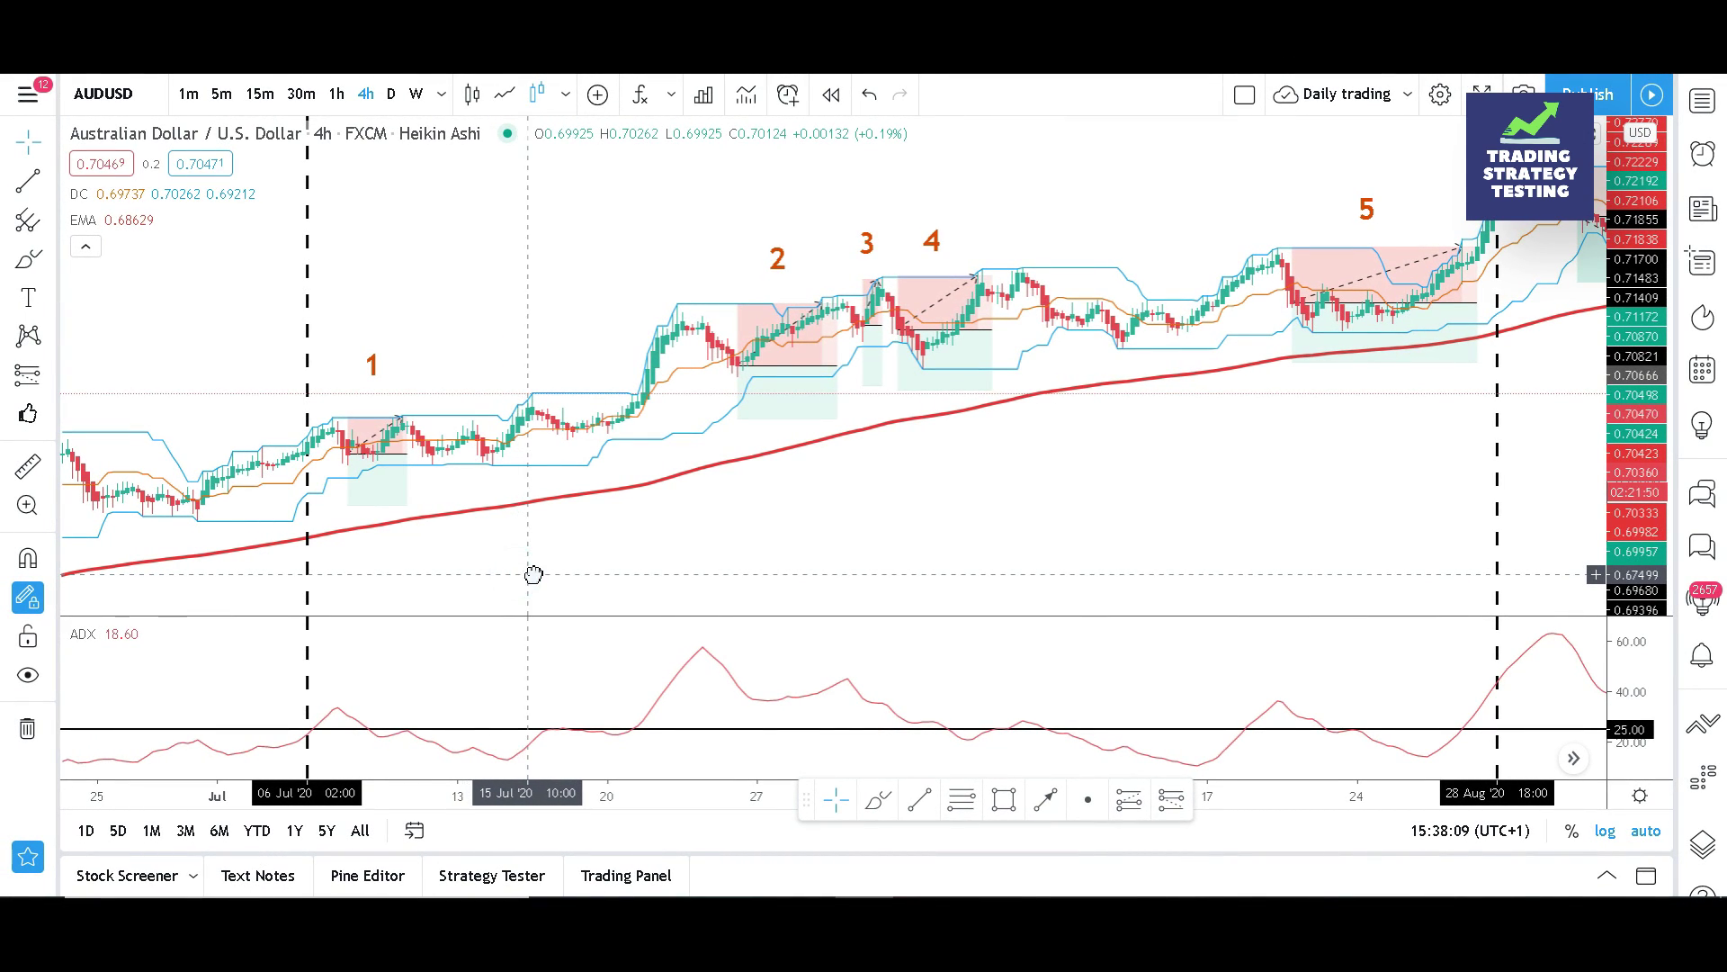
# Pan the AUDUSD chart back from July through March to November 2019
pyautogui.moveTo(533, 574); pyautogui.dragTo(1240, 532)
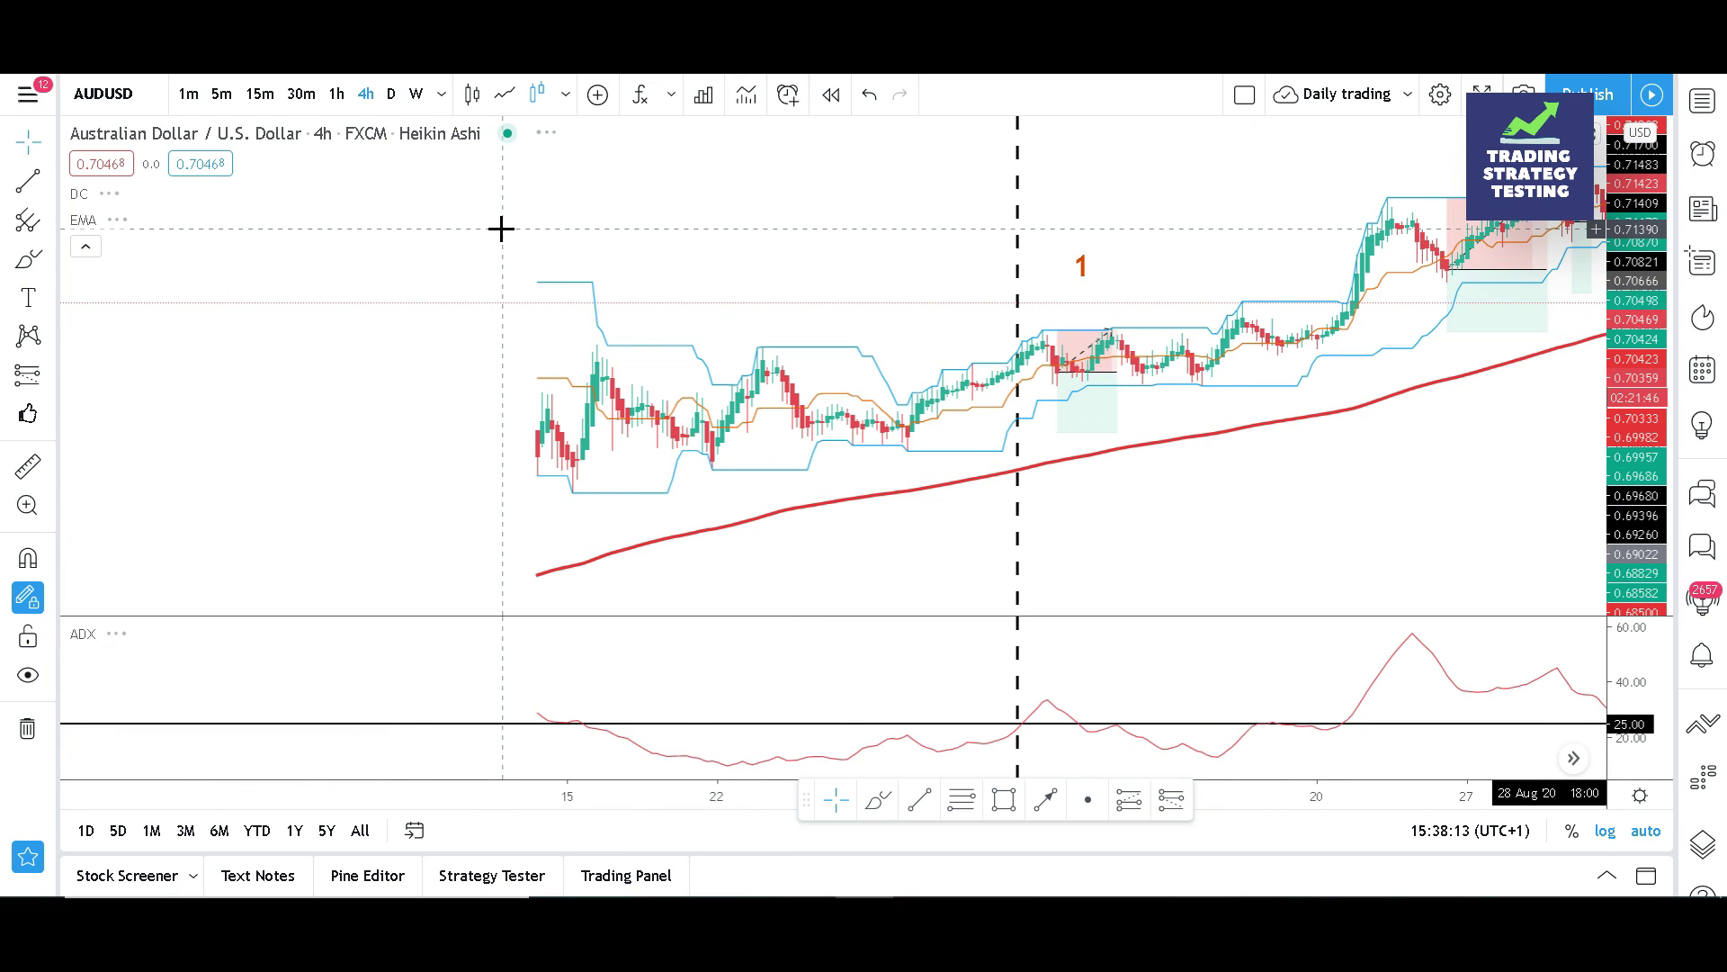
pyautogui.moveTo(351, 209); pyautogui.dragTo(657, 202)
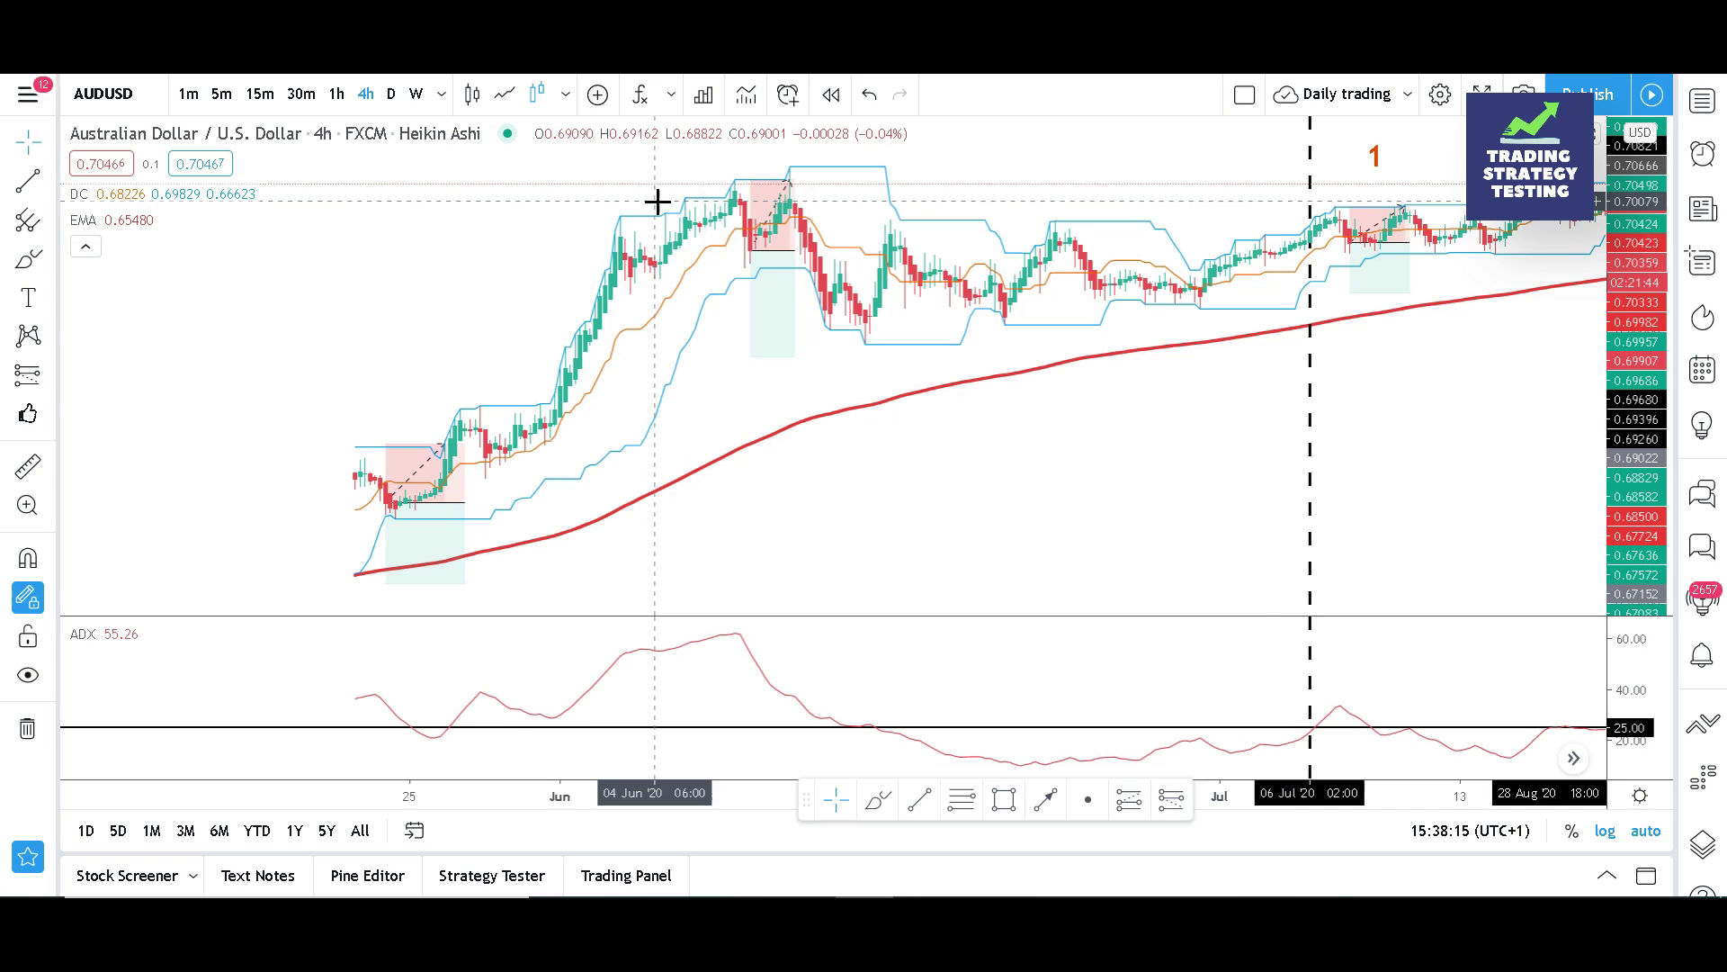
pyautogui.moveTo(871, 526); pyautogui.dragTo(1110, 501)
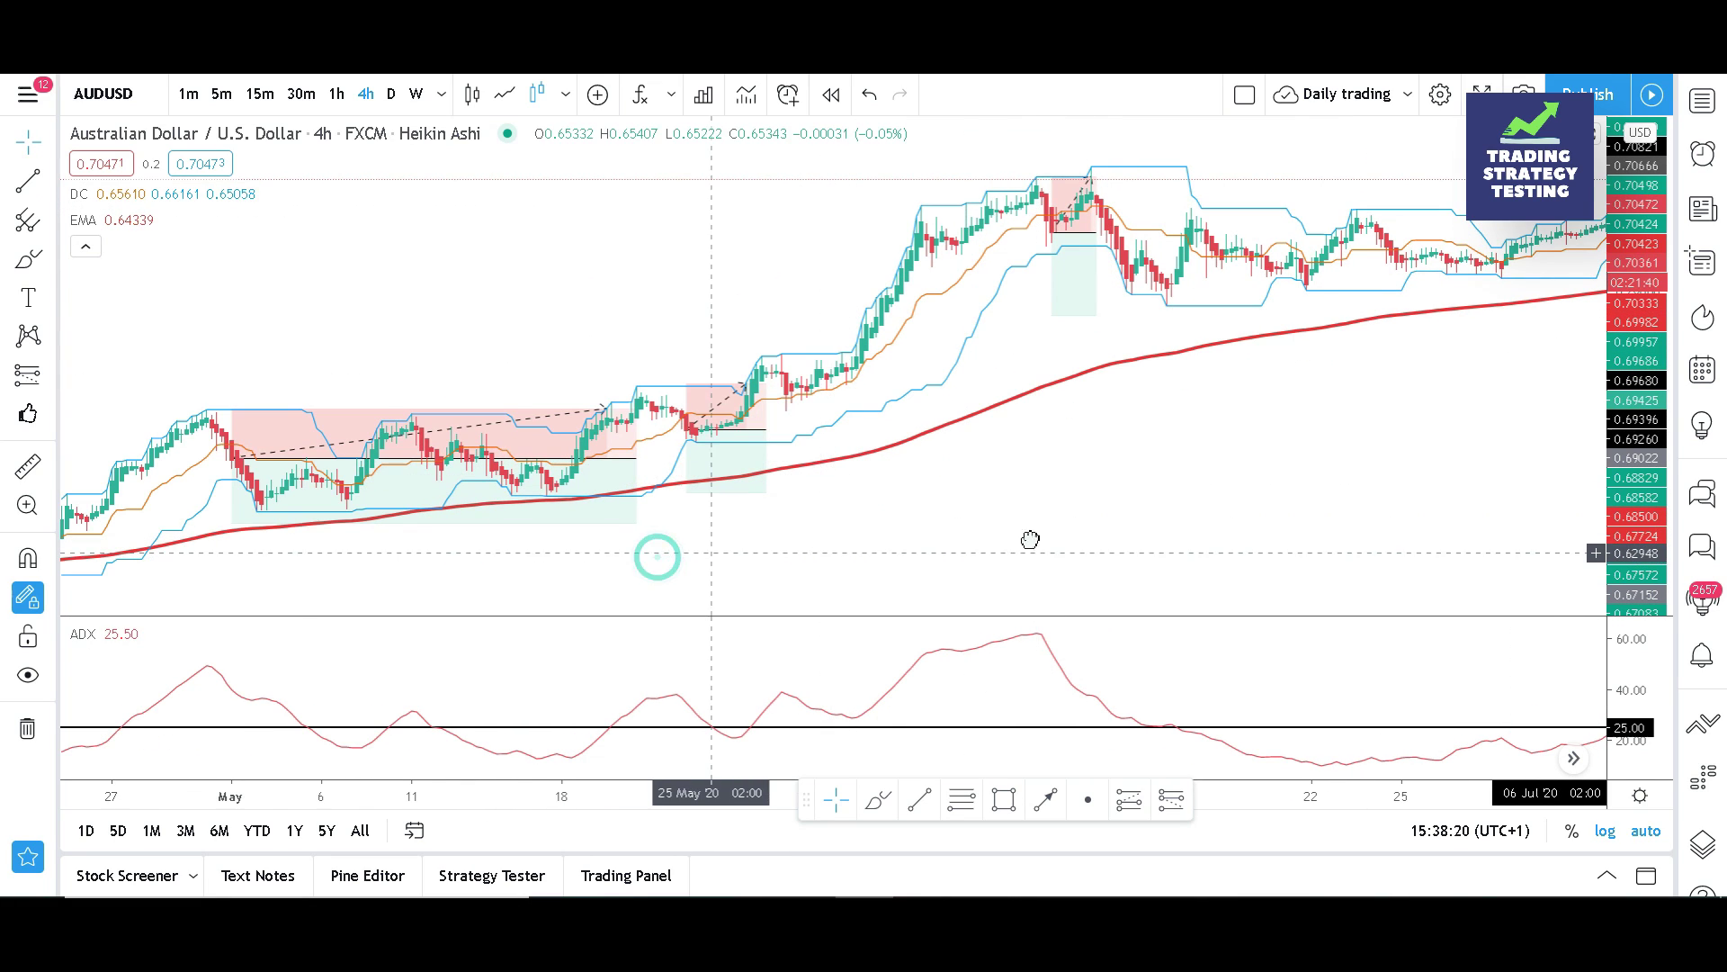
pyautogui.moveTo(1030, 539); pyautogui.dragTo(1135, 532)
pyautogui.moveTo(320, 320); pyautogui.dragTo(992, 285)
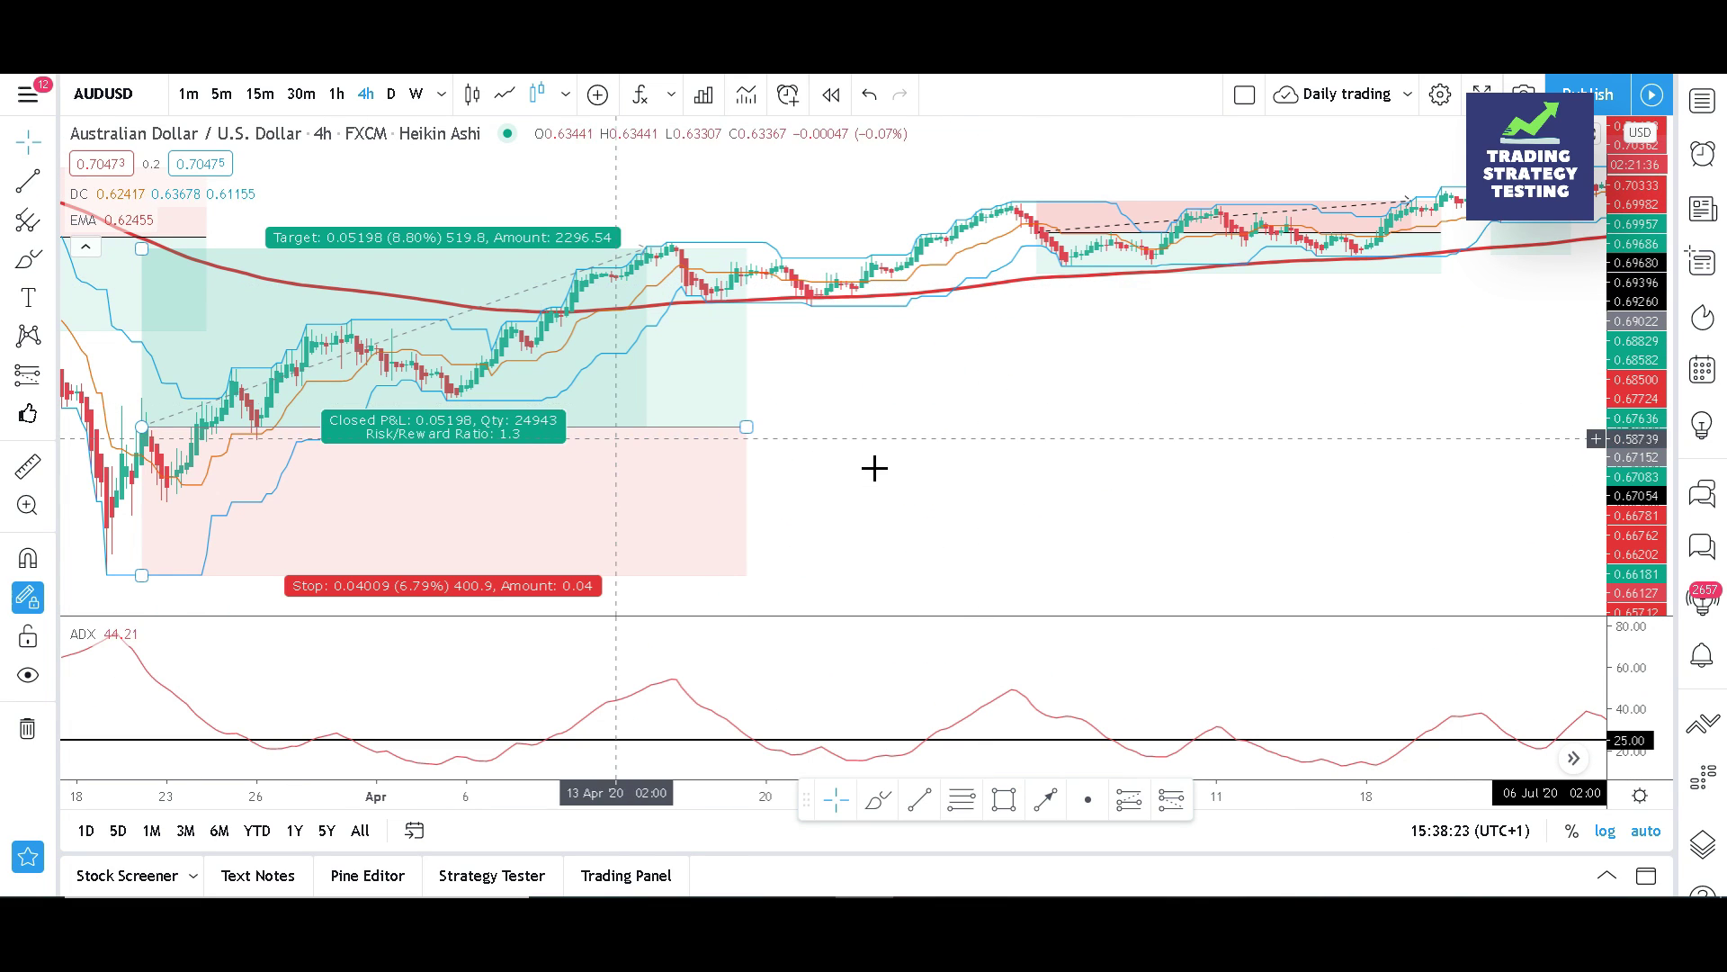
pyautogui.moveTo(879, 462); pyautogui.dragTo(1273, 441)
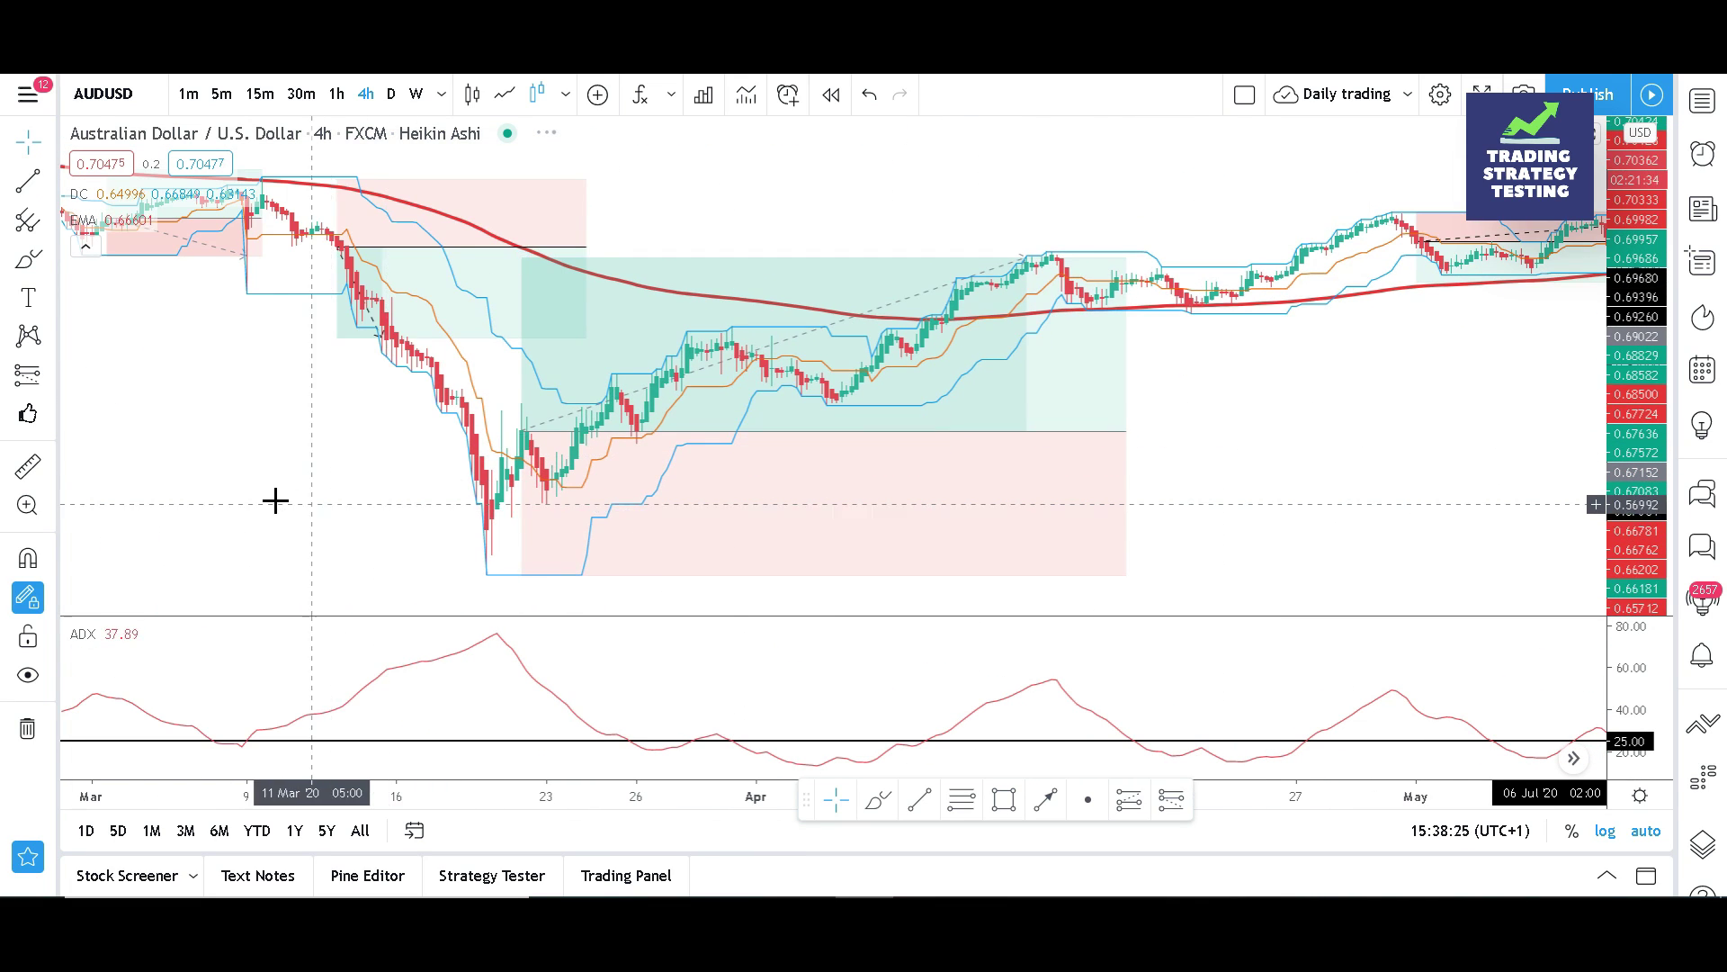
pyautogui.moveTo(273, 498); pyautogui.dragTo(844, 509)
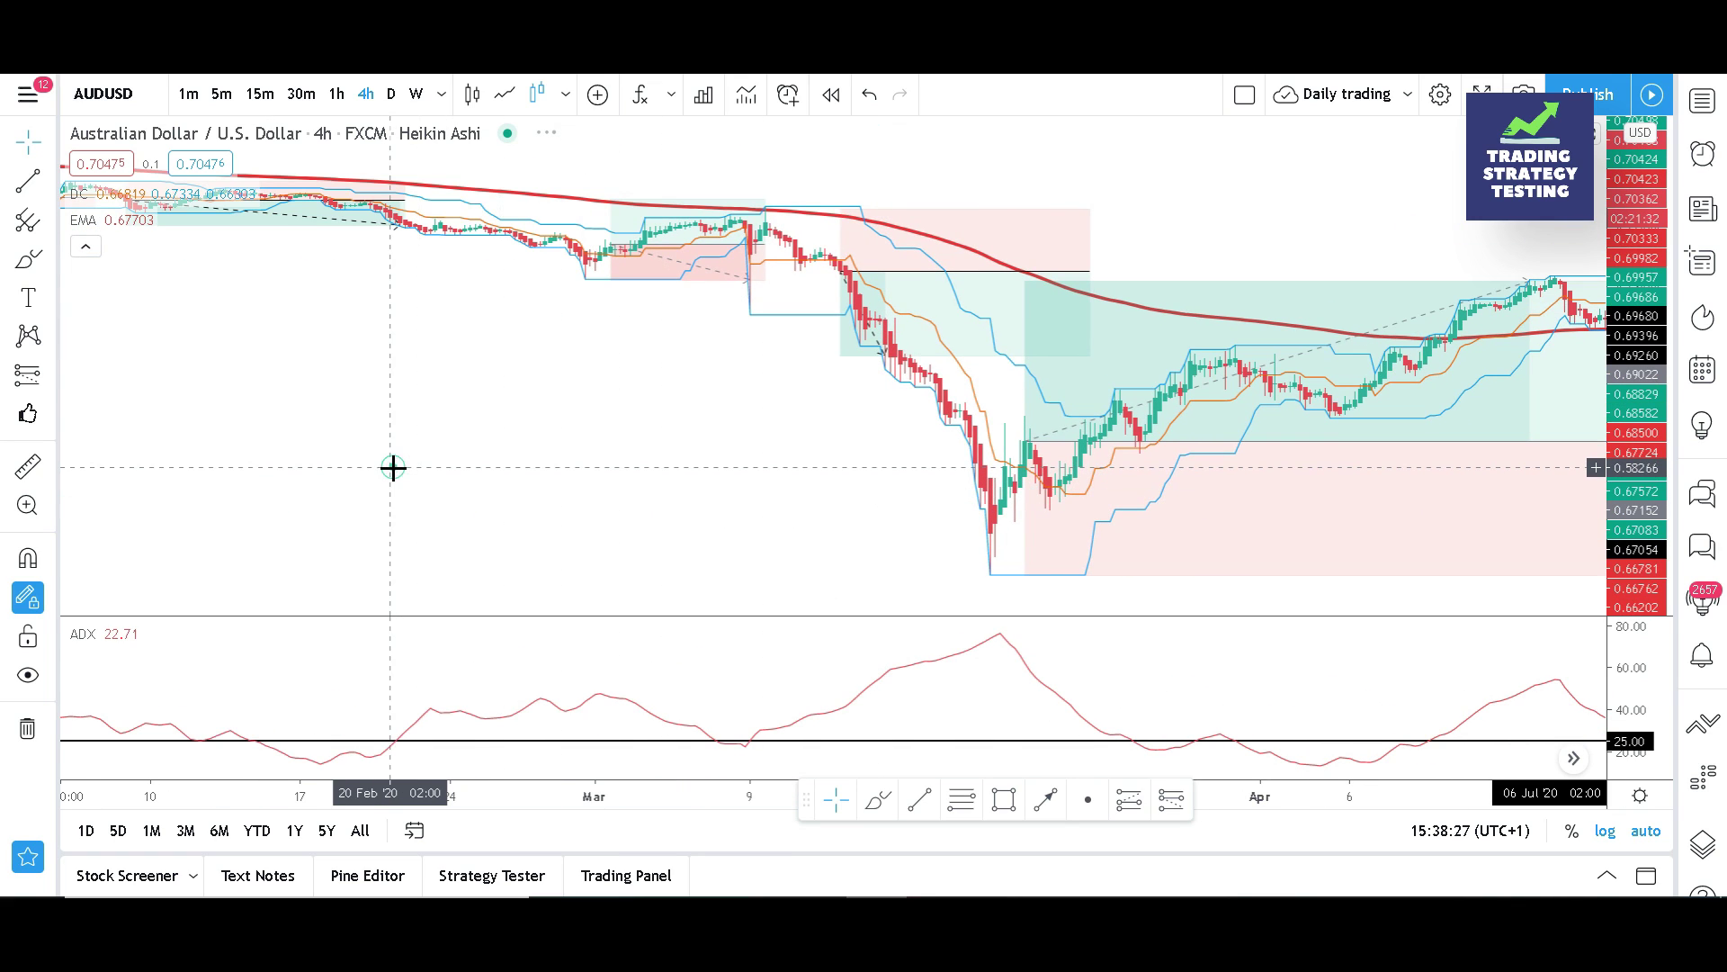
pyautogui.moveTo(393, 466); pyautogui.dragTo(879, 576)
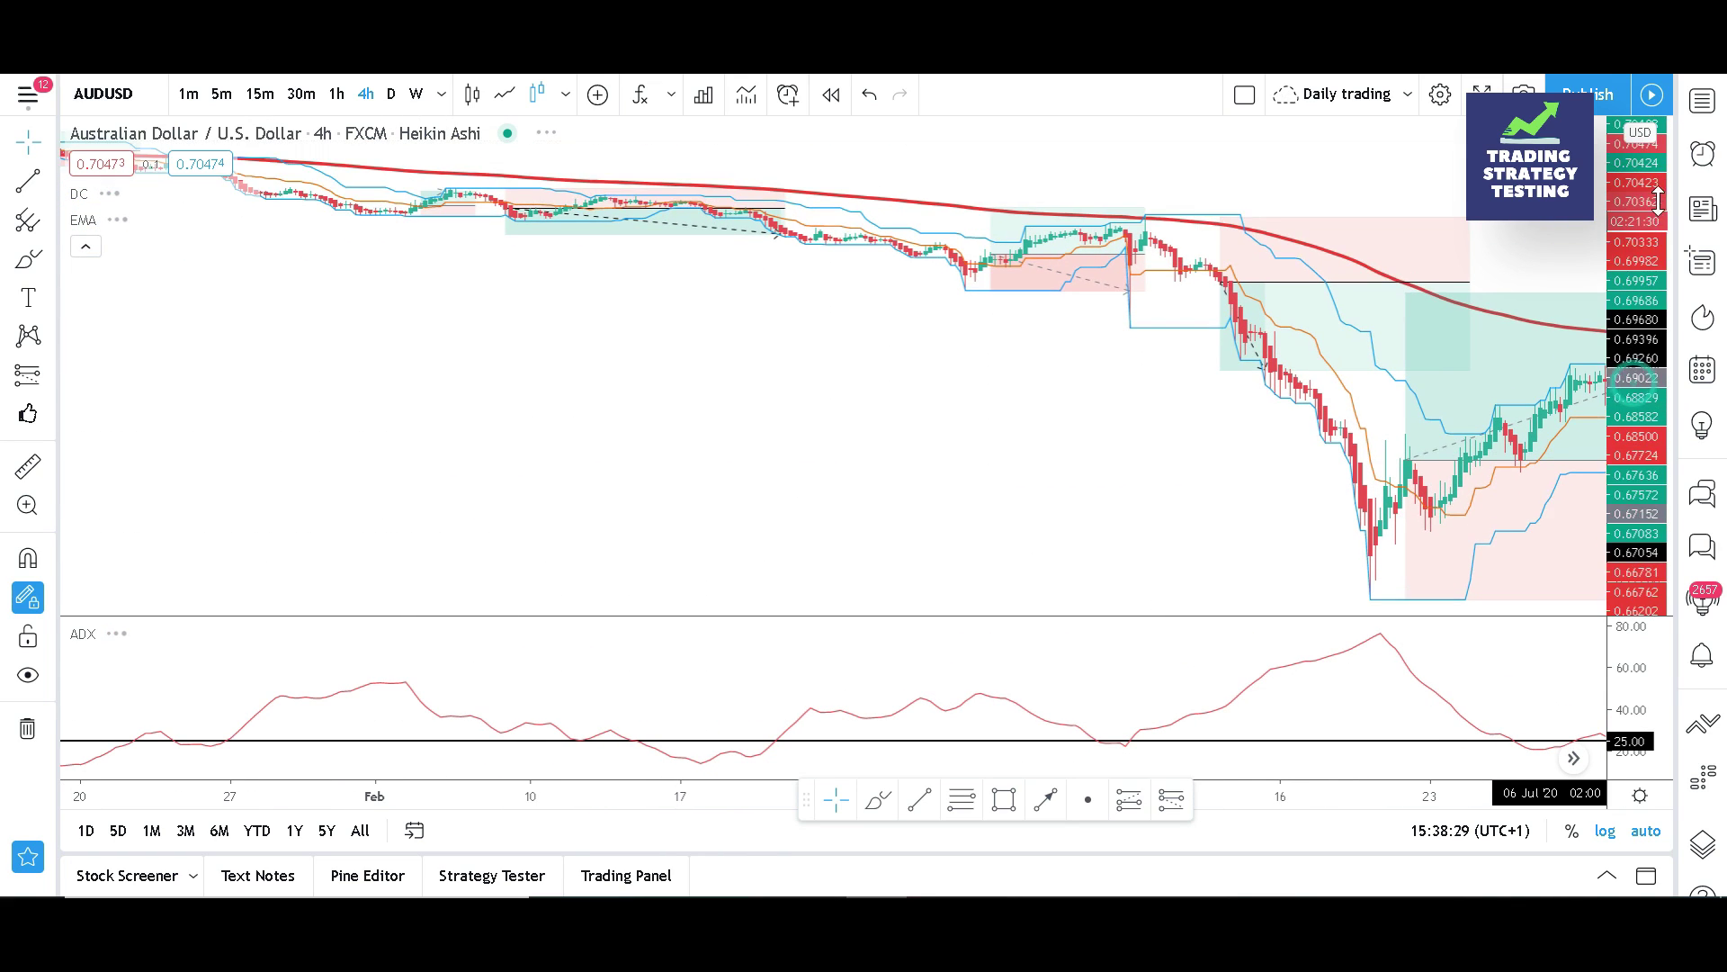
pyautogui.moveTo(817, 347); pyautogui.dragTo(1158, 677)
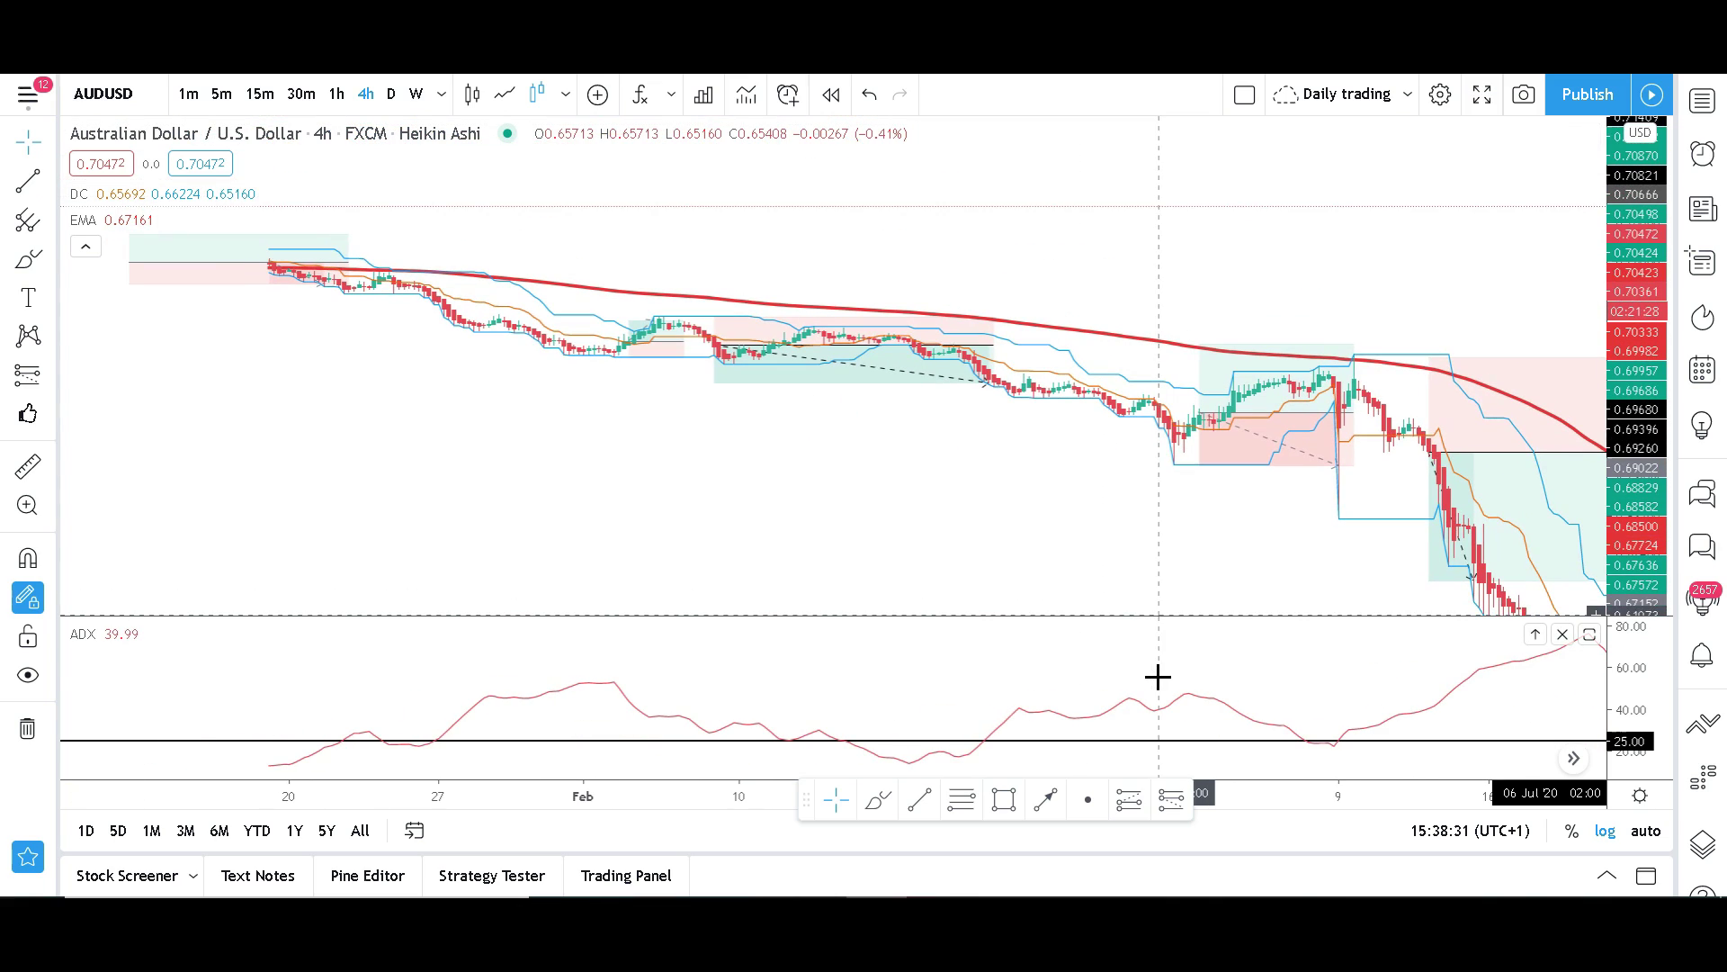
pyautogui.moveTo(668, 530); pyautogui.dragTo(1213, 581)
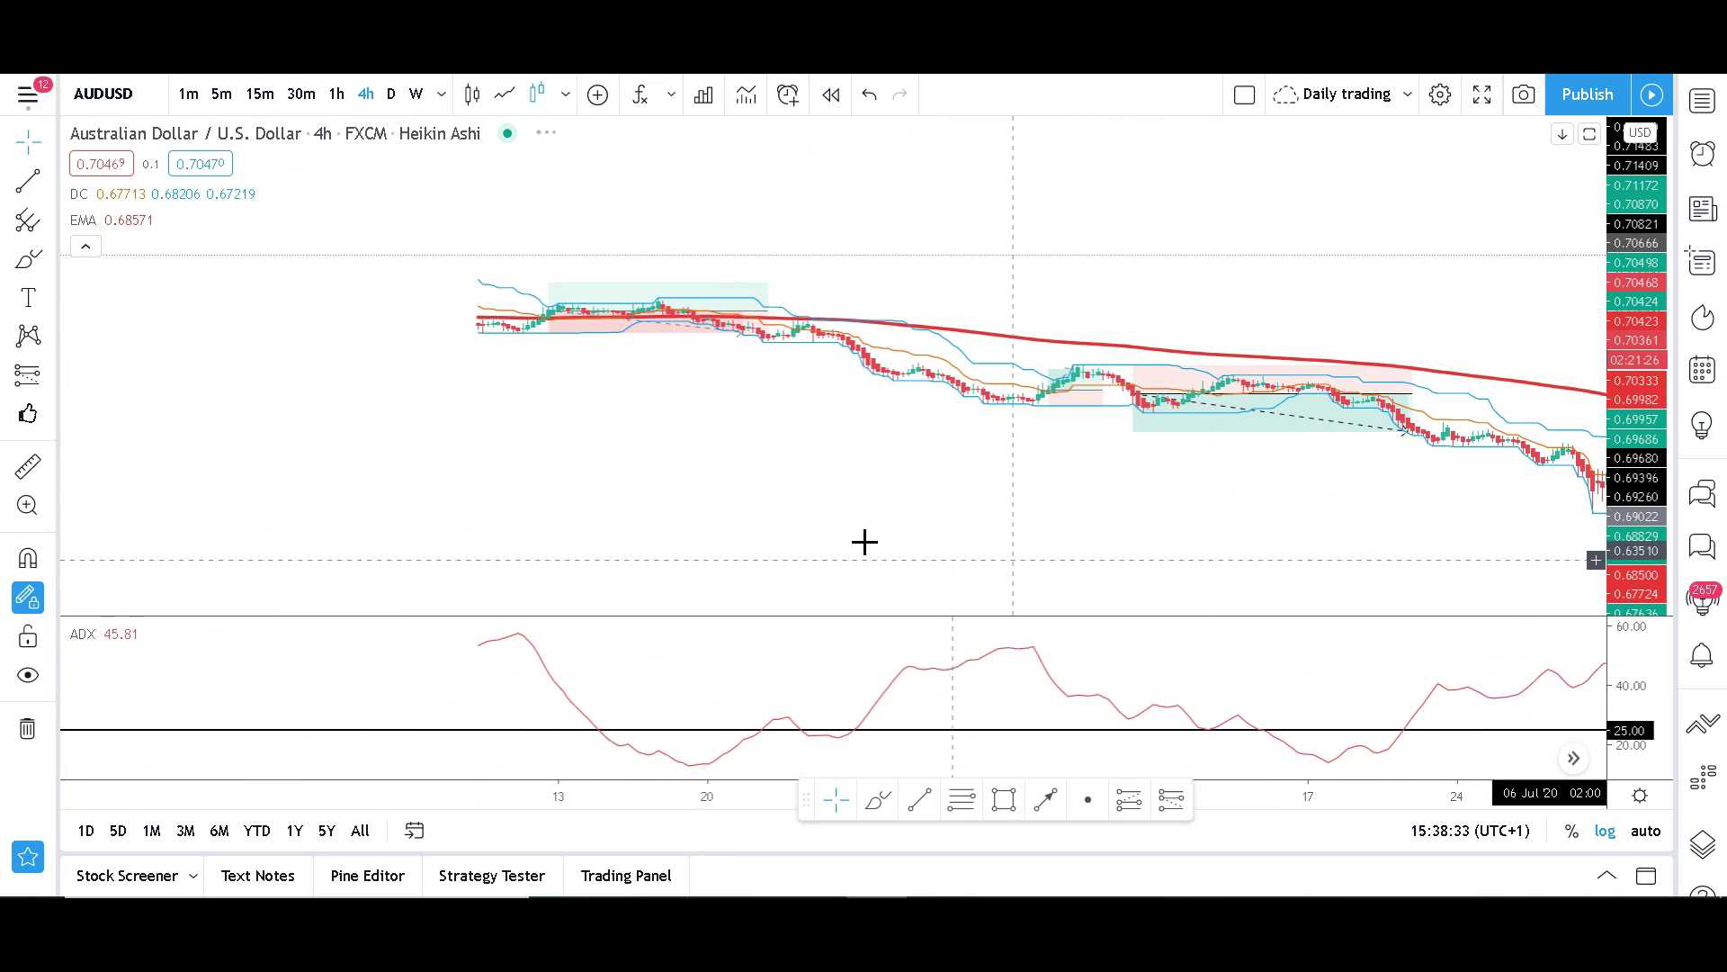
pyautogui.moveTo(645, 512); pyautogui.dragTo(1130, 505)
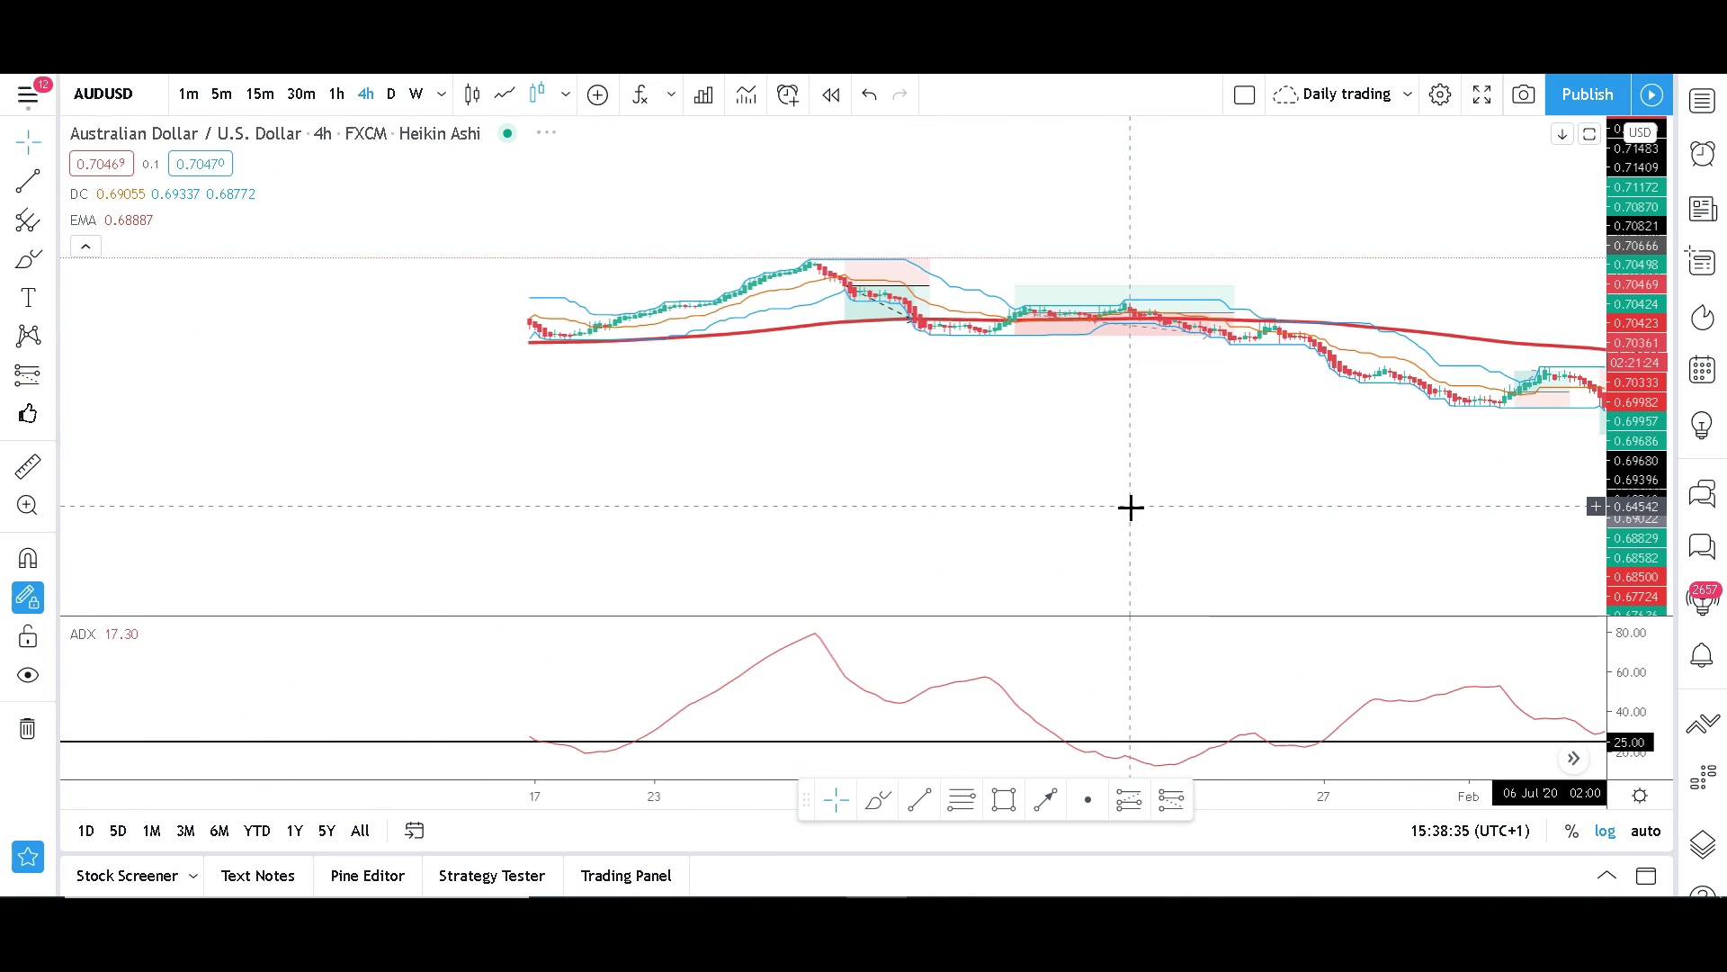
pyautogui.moveTo(745, 465); pyautogui.dragTo(1130, 470)
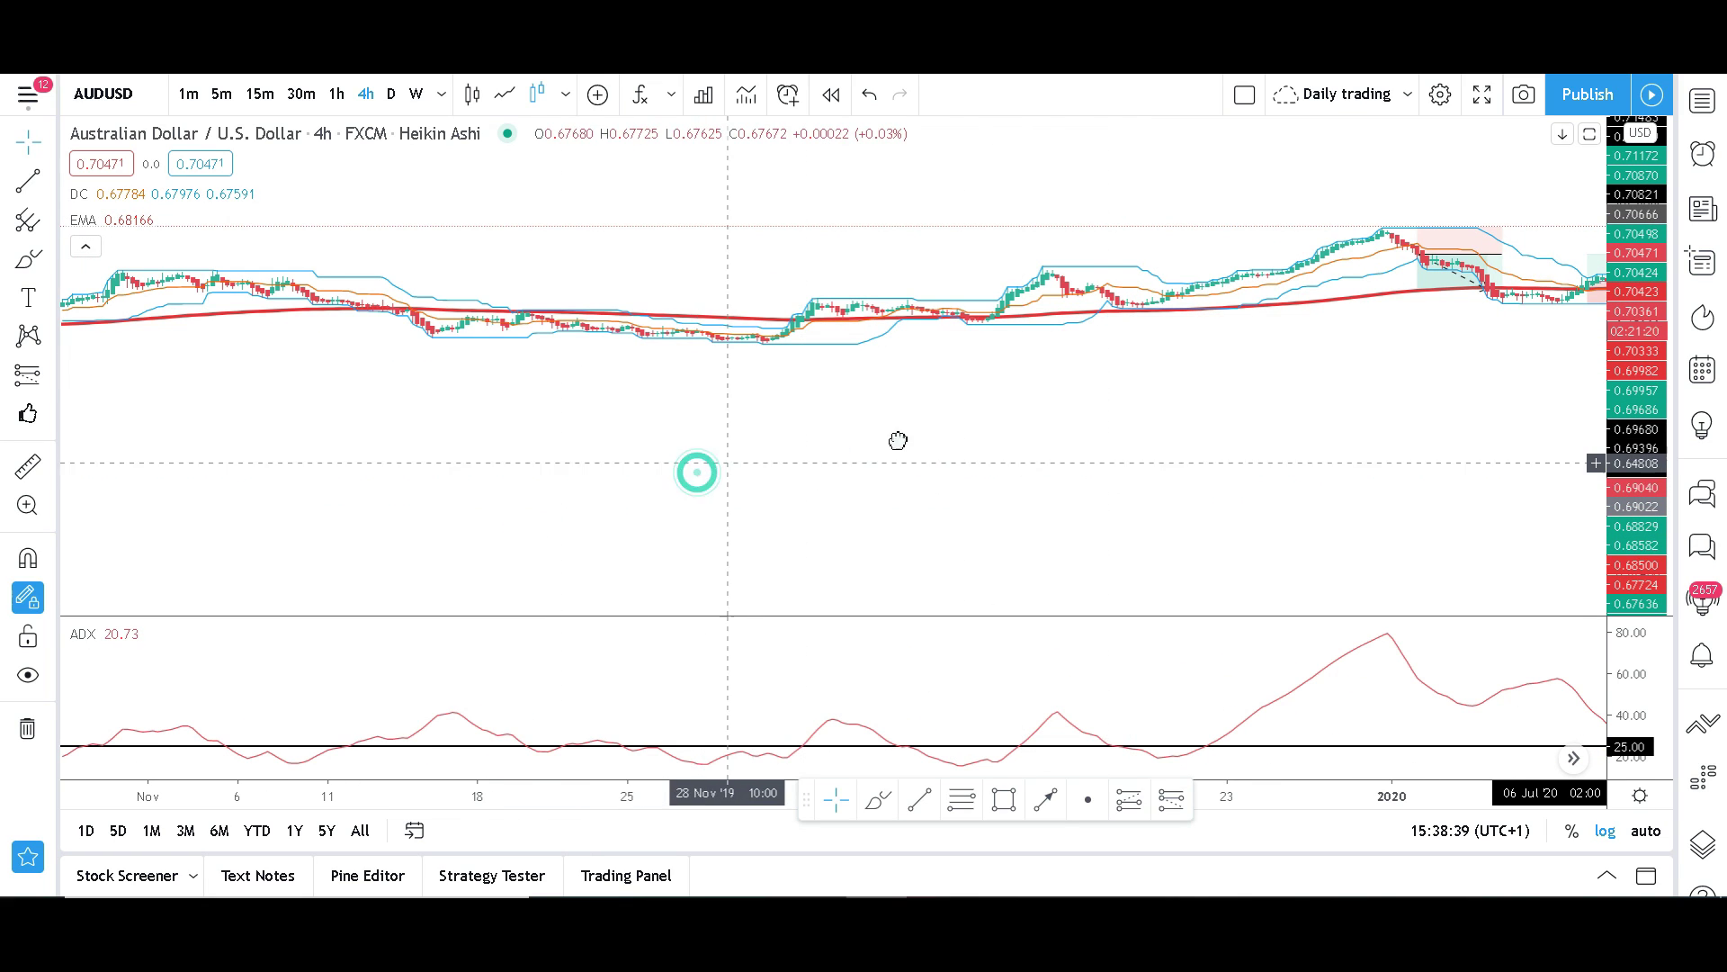
pyautogui.moveTo(898, 439); pyautogui.dragTo(1119, 413)
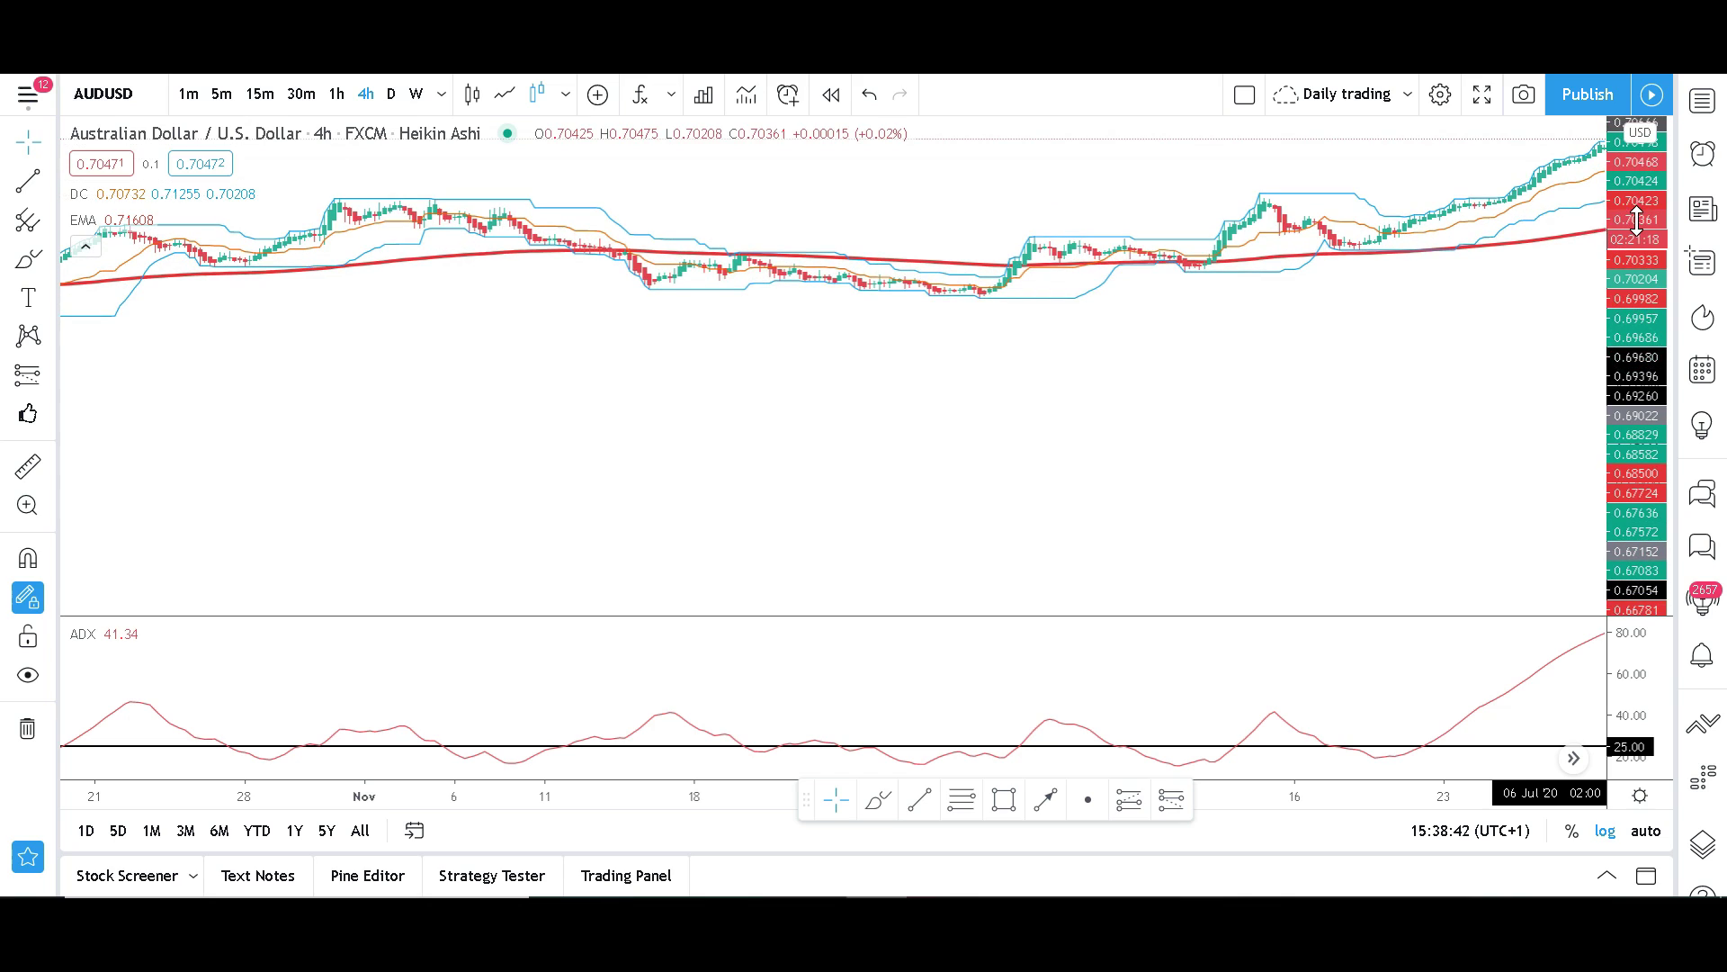
pyautogui.moveTo(1207, 401); pyautogui.dragTo(1204, 505)
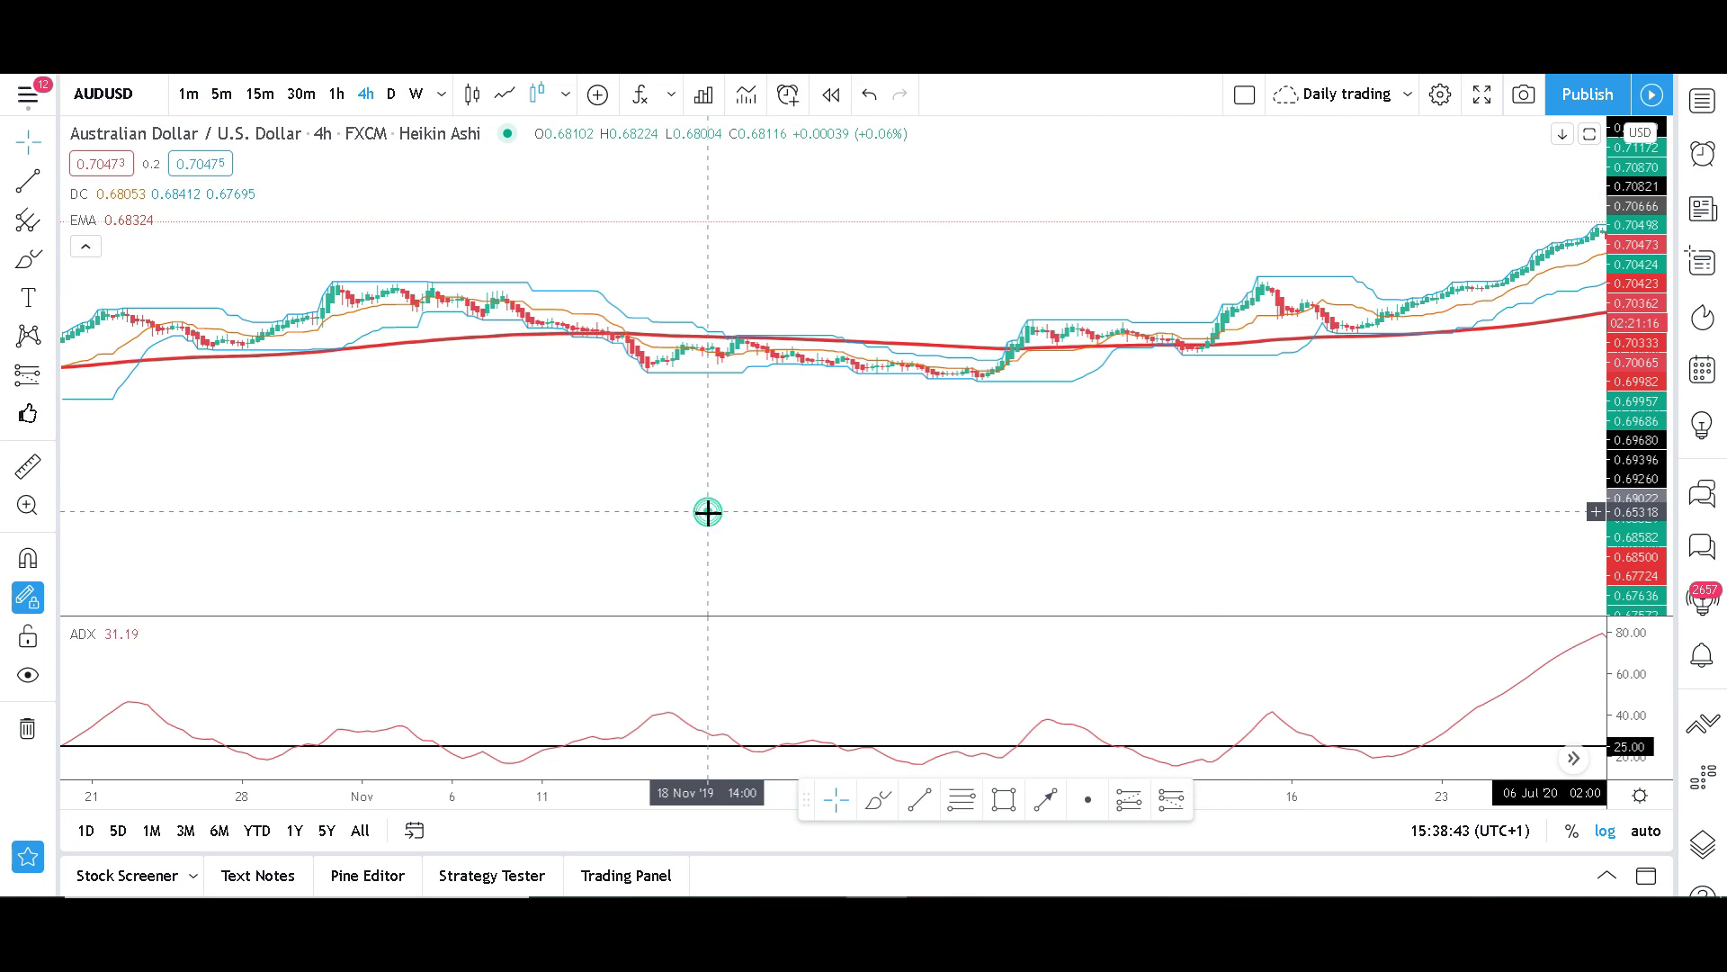
pyautogui.moveTo(708, 512); pyautogui.dragTo(1157, 556)
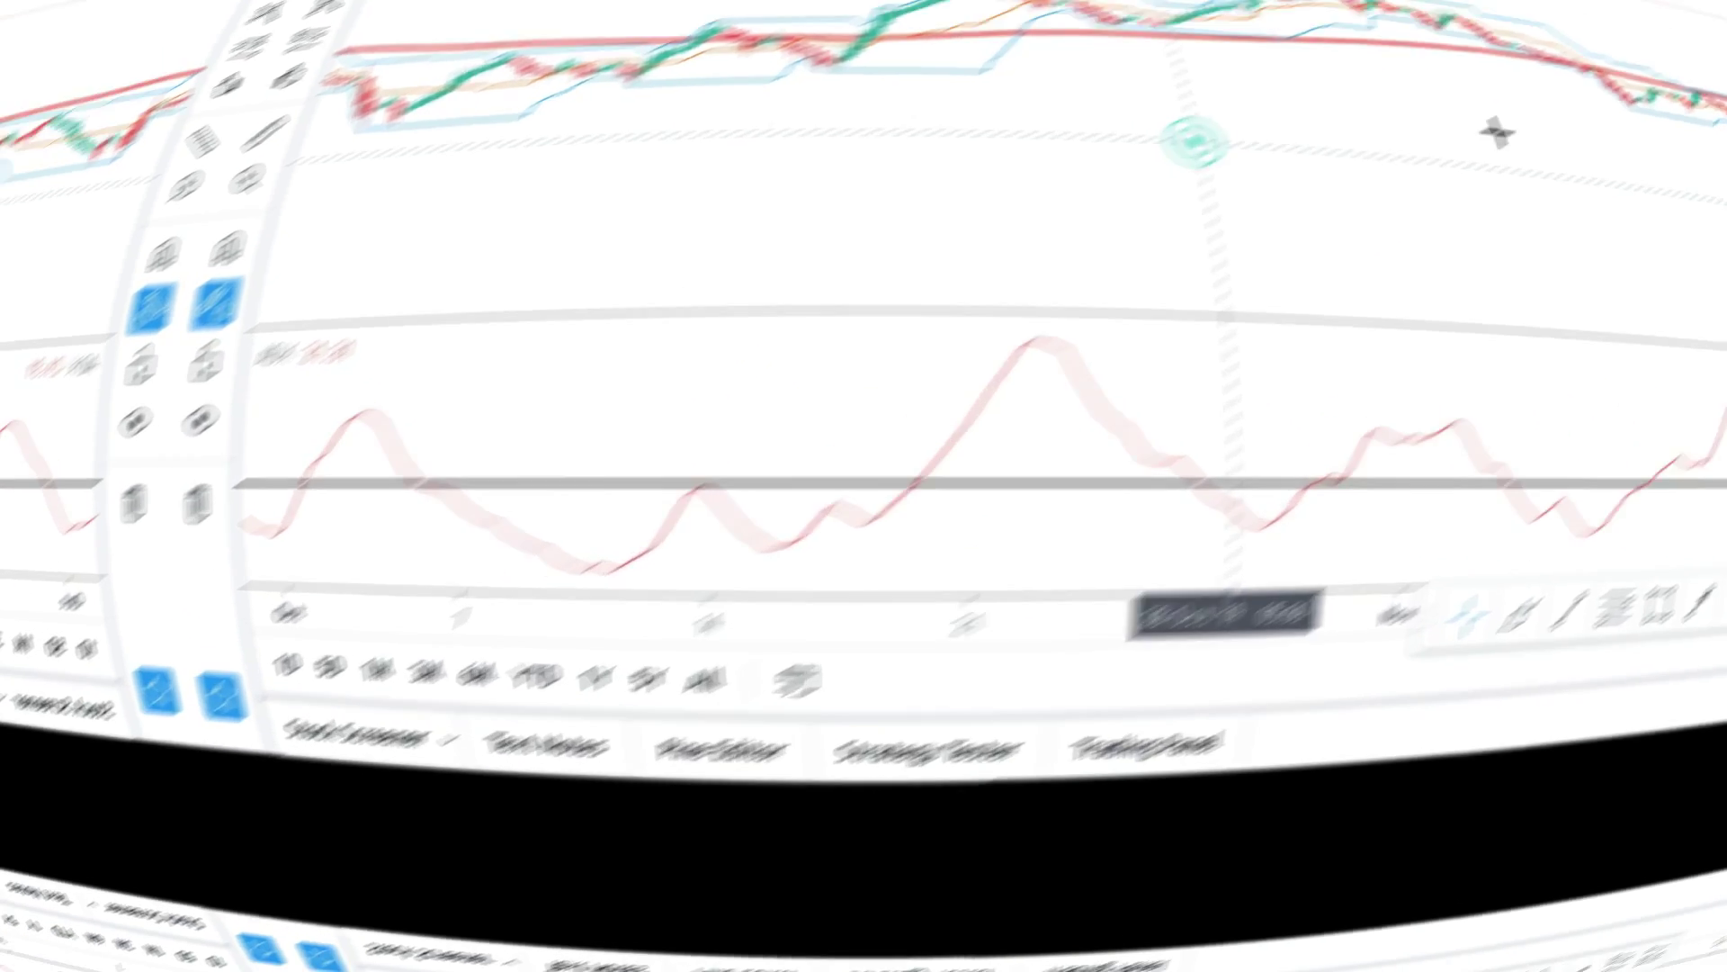